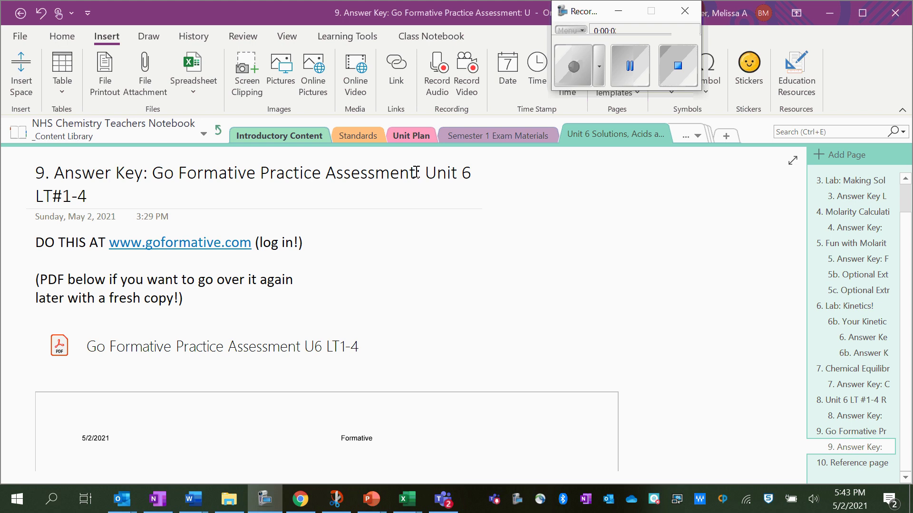
Minimize the recorder and scroll the answer key past the PDF heading to question 1
left_click(616, 14)
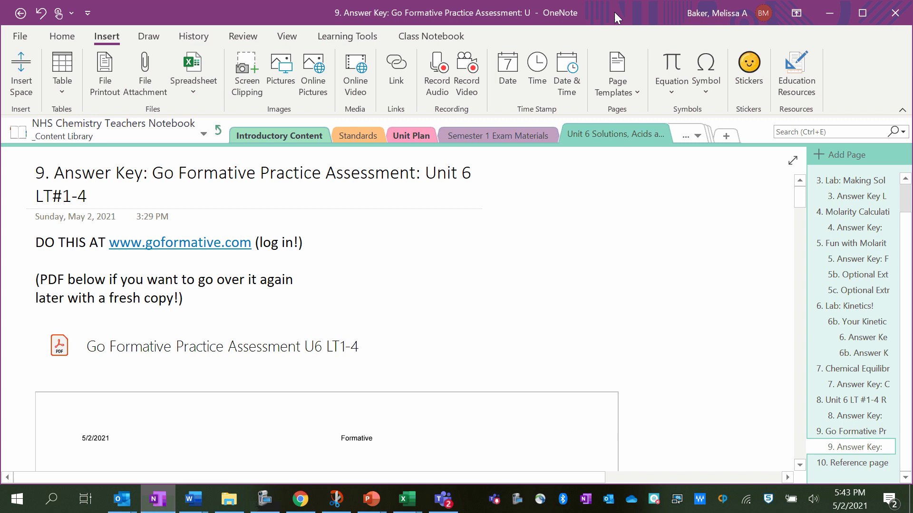
scroll(415, 263, "down", 1)
scroll(415, 263, "down", 4)
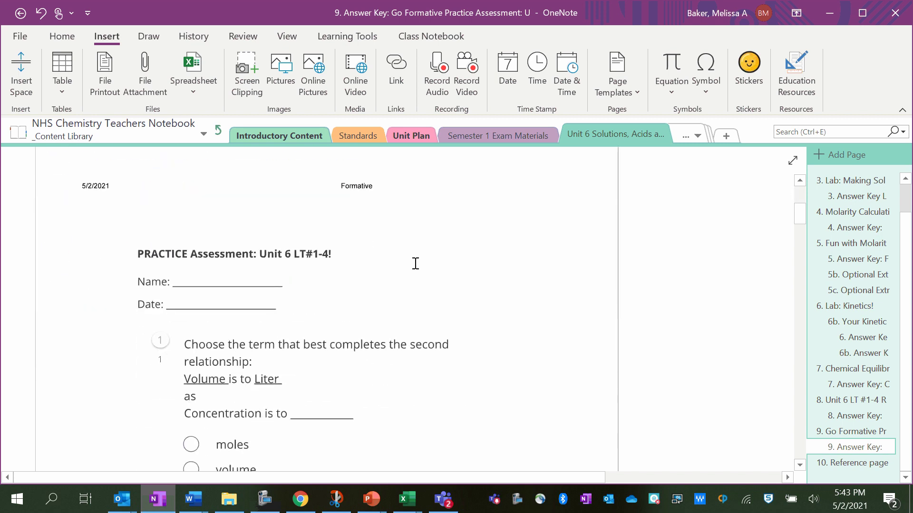
scroll(414, 263, "up", 5)
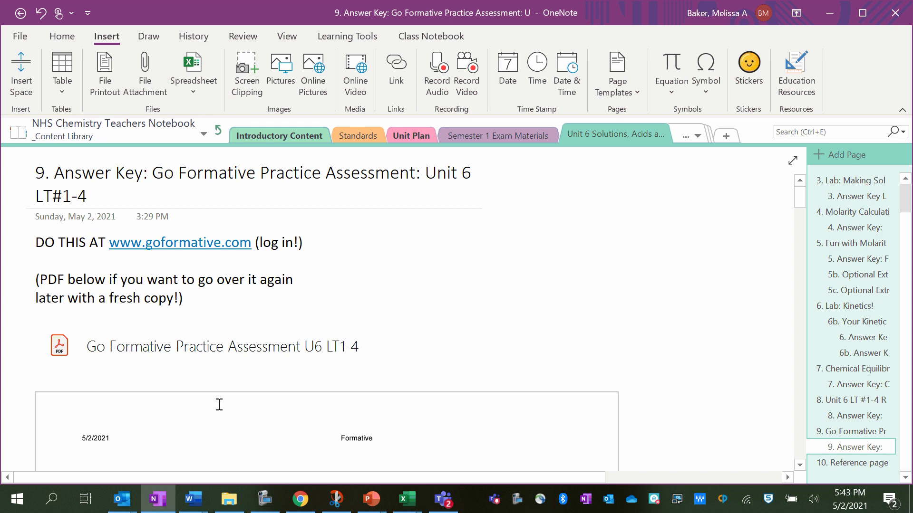
scroll(219, 405, "down", 10)
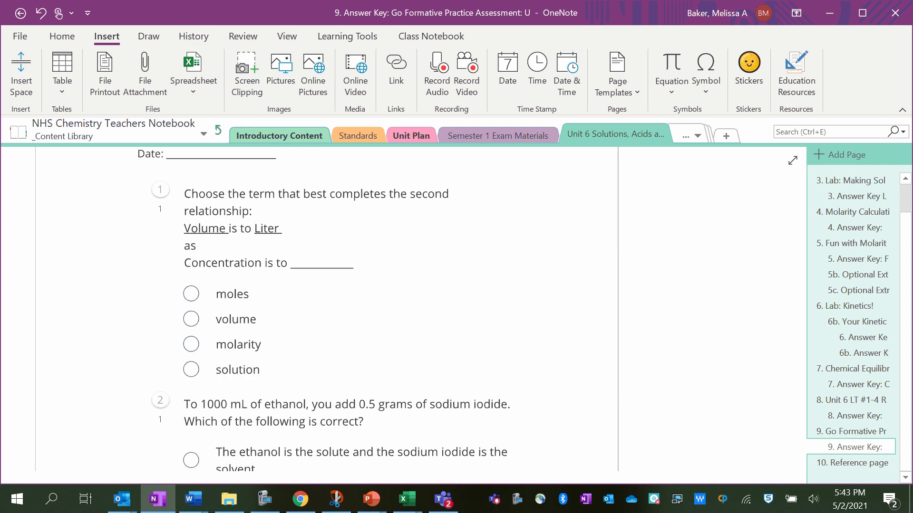
Circle 'Liter', check the molarity option, and handwrite 'molarity' in question 1's blank
mouse_move(259, 213)
left_mouse_down()
mouse_move(288, 228)
mouse_move(260, 213)
mouse_move(261, 243)
mouse_move(214, 246)
mouse_move(224, 248)
left_mouse_up()
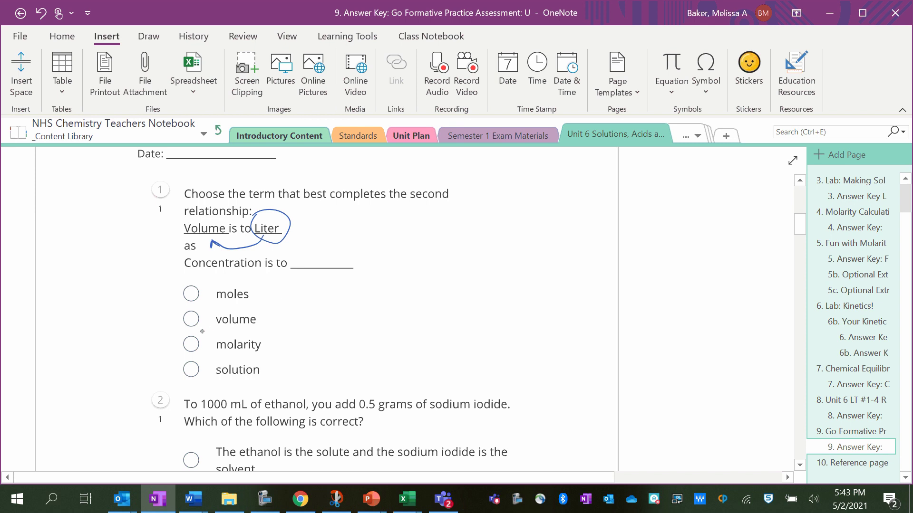
mouse_move(188, 340)
left_mouse_down()
mouse_move(193, 347)
mouse_move(199, 332)
left_mouse_up()
mouse_move(305, 252)
left_mouse_down()
mouse_move(311, 261)
mouse_move(349, 257)
mouse_move(361, 278)
left_mouse_up()
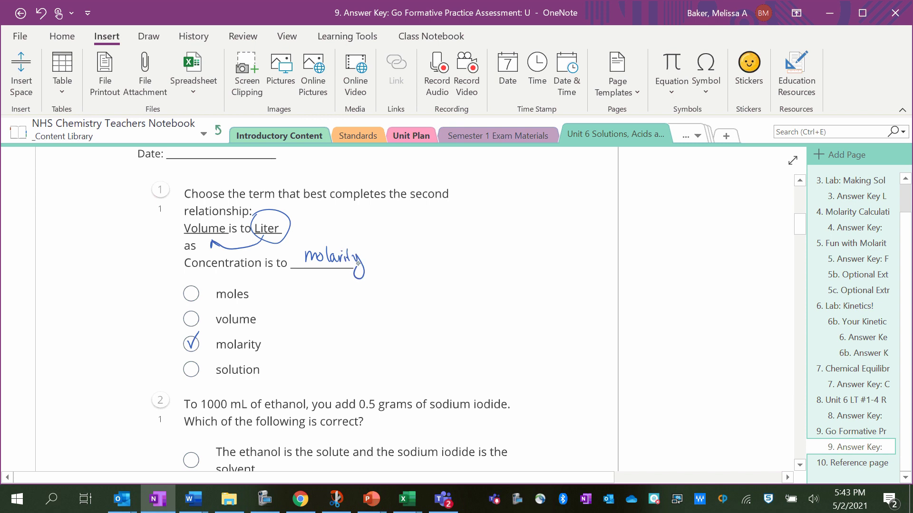
scroll(353, 266, "down", 3)
scroll(333, 309, "down", 1)
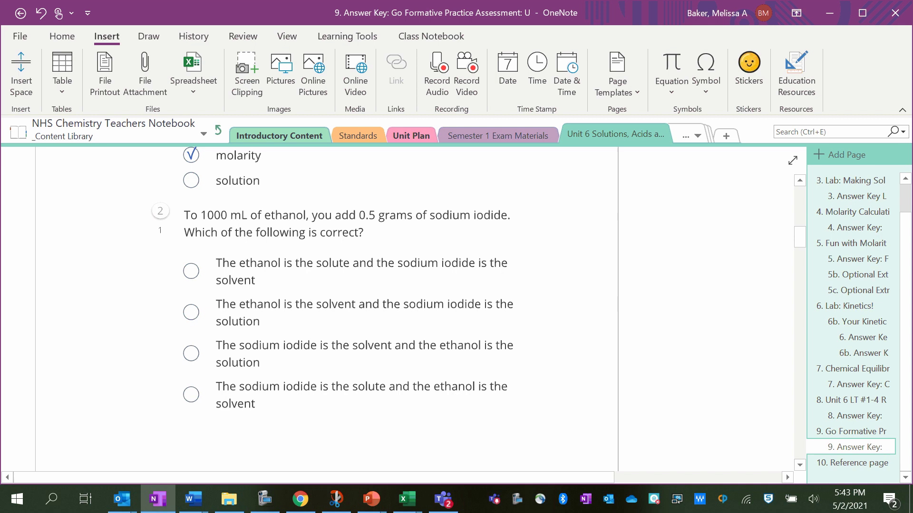
Underline 0.5 grams of sodium iodide, circle it as 'Solute', and label ethanol 'Solvent'
left_click_drag(362, 220, 505, 223)
mouse_move(471, 191)
left_mouse_down()
mouse_move(434, 204)
mouse_move(520, 190)
mouse_move(533, 203)
mouse_move(572, 190)
mouse_move(564, 185)
left_mouse_up()
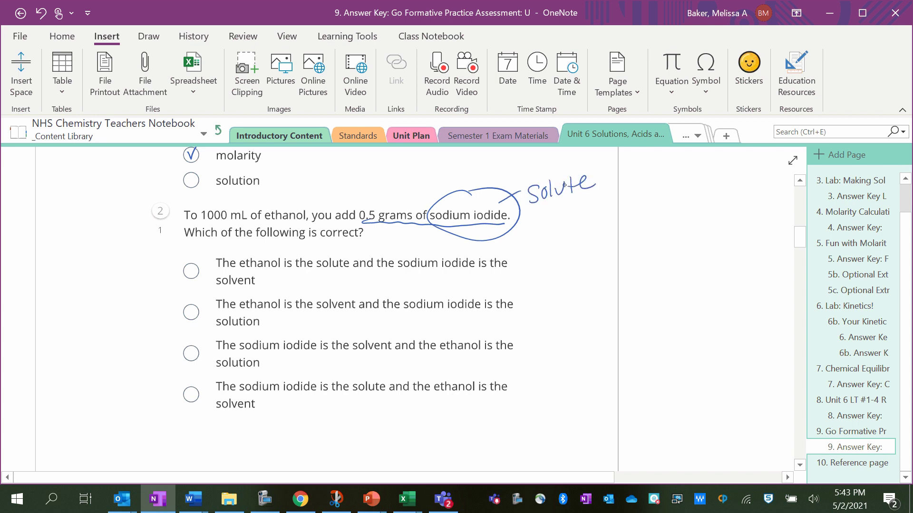
mouse_move(288, 205)
left_mouse_down()
mouse_move(315, 166)
mouse_move(355, 170)
mouse_move(364, 157)
left_mouse_up()
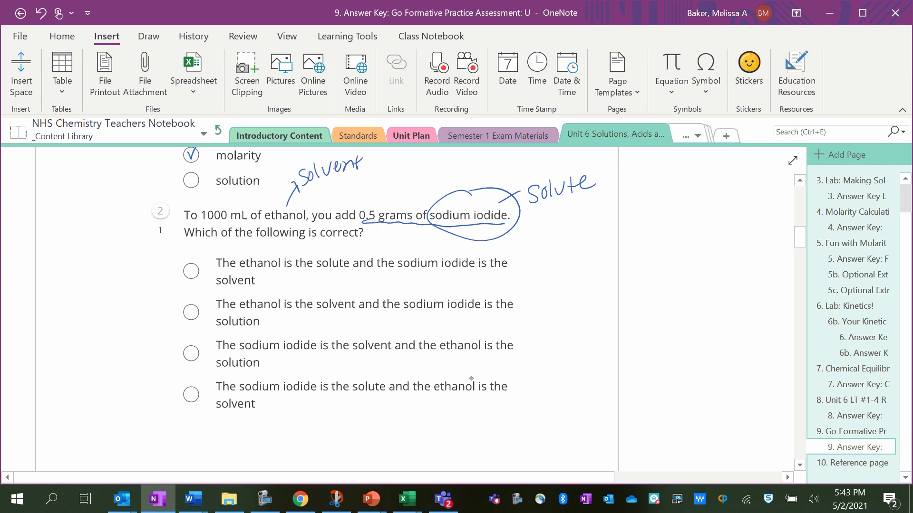
Check question 2's last choice and underline its solute and solvent phrases
left_click_drag(186, 391, 206, 375)
left_click_drag(319, 394, 502, 393)
left_click_drag(217, 413, 267, 413)
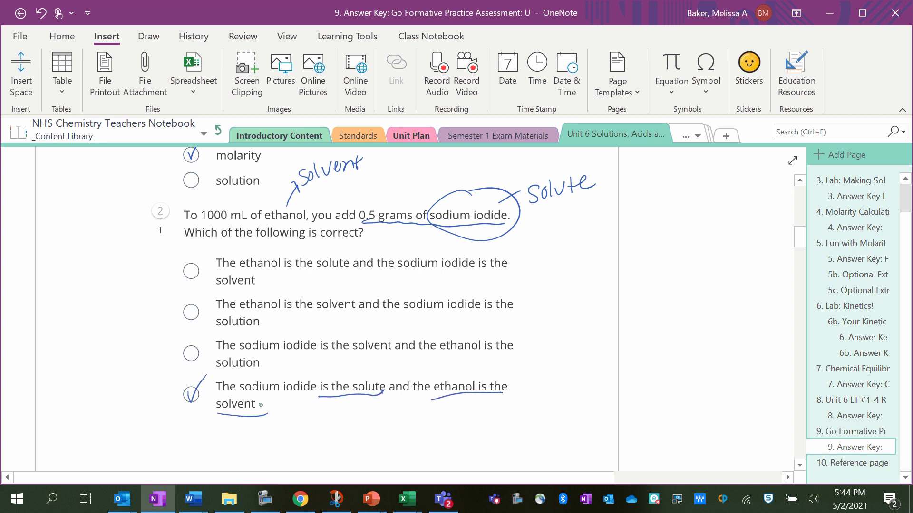
scroll(326, 309, "down", 8)
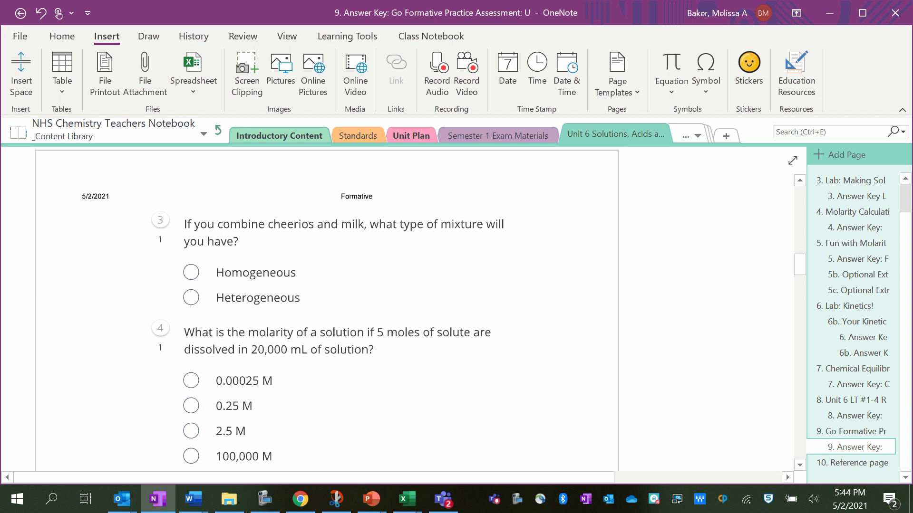
Check 'Heterogeneous' for the cheerios-and-milk question, then move on to questions 4 and 5
mouse_move(186, 294)
left_mouse_down()
mouse_move(192, 302)
mouse_move(207, 282)
left_mouse_up()
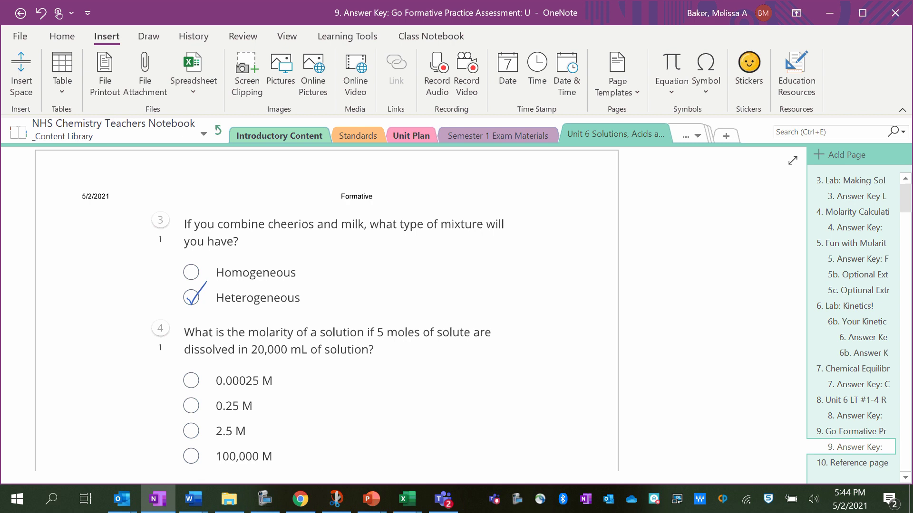
scroll(328, 309, "down", 3)
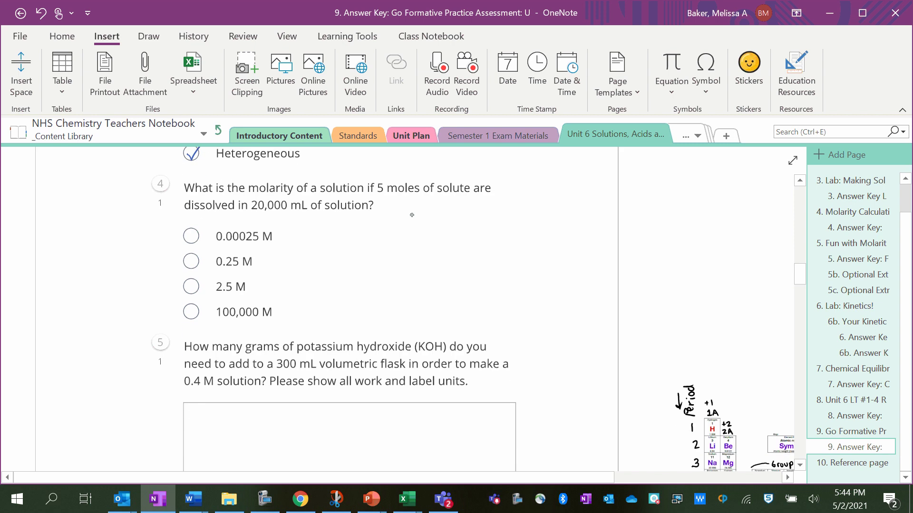
Handwrite the formula M = mol/L beside question 4, undoing a stray digit
mouse_move(368, 242)
left_mouse_down()
mouse_move(366, 229)
mouse_move(401, 263)
left_mouse_up()
left_click_drag(410, 246, 418, 250)
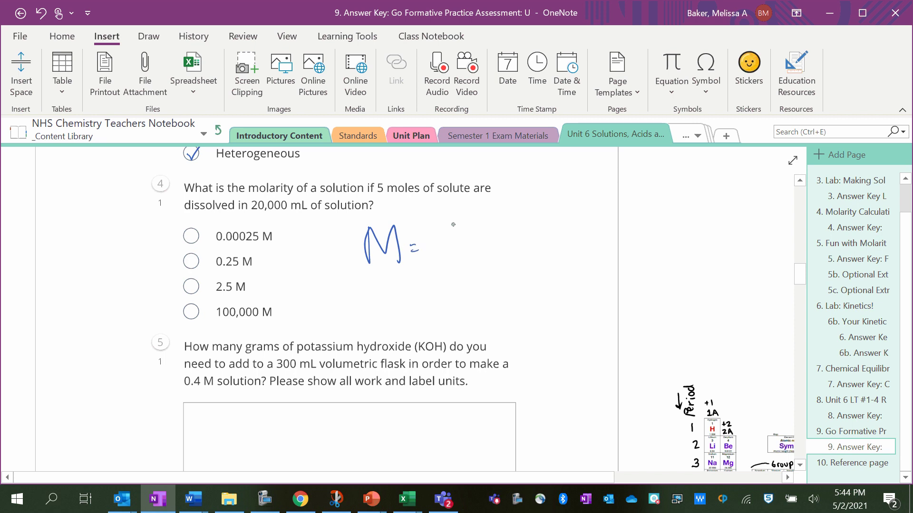
mouse_move(457, 220)
left_mouse_down()
mouse_move(440, 221)
mouse_move(445, 239)
mouse_move(440, 225)
mouse_move(457, 233)
mouse_move(472, 214)
left_mouse_up()
key("ctrl+z")
left_click_drag(436, 246, 476, 234)
mouse_move(457, 248)
left_mouse_down()
mouse_move(457, 268)
mouse_move(475, 261)
left_mouse_up()
Convert 20,000 mL to litres in ink: ÷ 1,000 = 20 L
left_click_drag(298, 211, 325, 304)
left_click_drag(316, 312, 341, 318)
left_click_drag(352, 302, 386, 304)
mouse_move(380, 310)
left_mouse_down()
mouse_move(412, 315)
mouse_move(420, 300)
mouse_move(454, 315)
left_mouse_up()
Write = 5 mol / 20 L = 0.25 M and check the 0.25 M answer
left_click_drag(497, 242, 509, 238)
left_click_drag(501, 247, 511, 242)
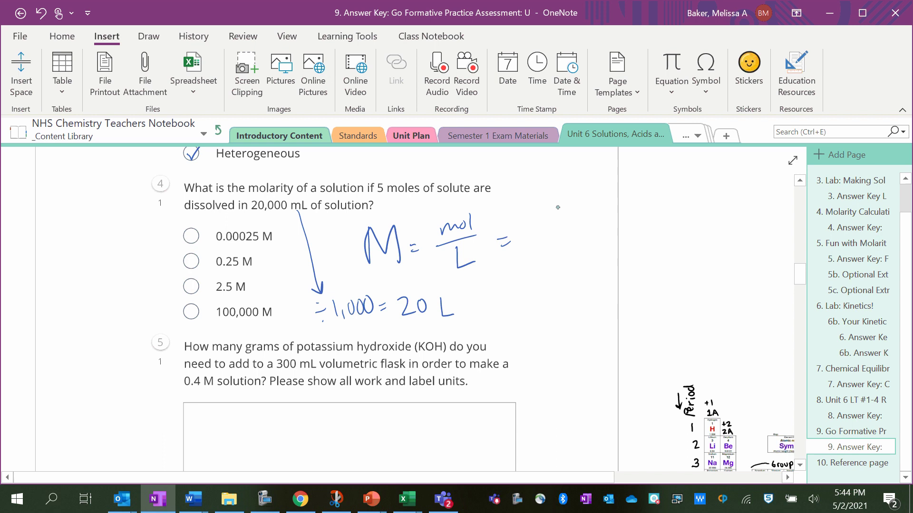
mouse_move(562, 203)
left_mouse_down()
mouse_move(541, 216)
mouse_move(545, 229)
left_mouse_up()
left_click_drag(566, 220, 579, 215)
left_click_drag(584, 201, 587, 219)
mouse_move(533, 246)
left_mouse_down()
mouse_move(612, 223)
mouse_move(569, 267)
mouse_move(572, 249)
mouse_move(611, 247)
mouse_move(641, 217)
mouse_move(674, 221)
mouse_move(675, 201)
mouse_move(713, 215)
left_mouse_up()
left_click(684, 219)
mouse_move(732, 183)
left_mouse_down()
mouse_move(712, 212)
mouse_move(761, 187)
mouse_move(767, 202)
left_mouse_up()
mouse_move(189, 259)
left_mouse_down()
mouse_move(193, 267)
mouse_move(209, 245)
left_mouse_up()
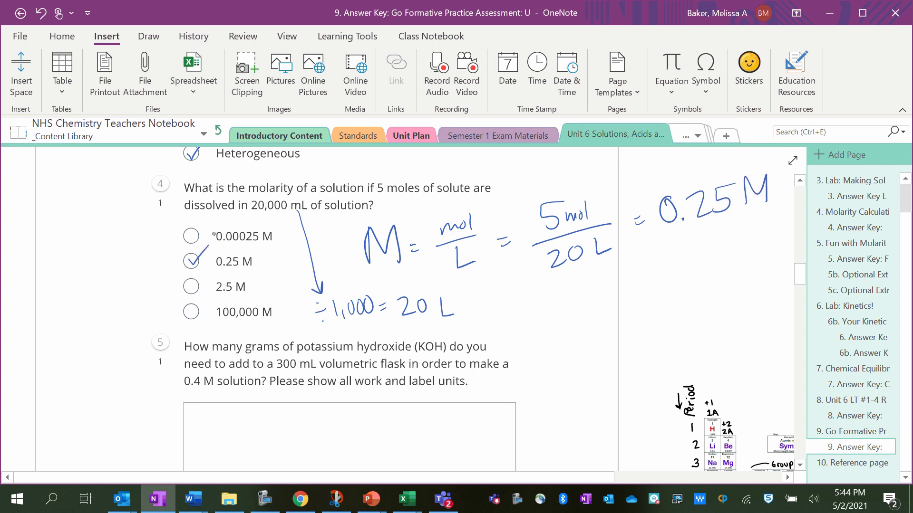
scroll(213, 234, "down", 3)
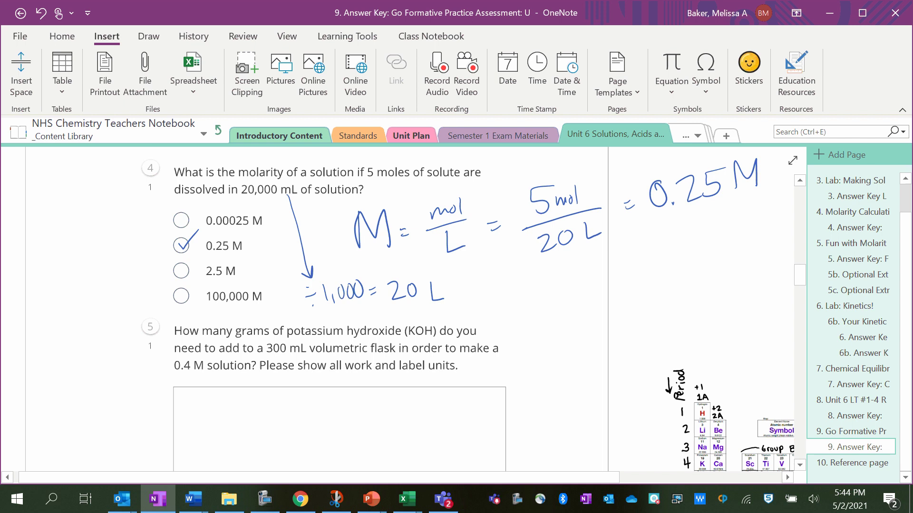
scroll(409, 315, "down", 1)
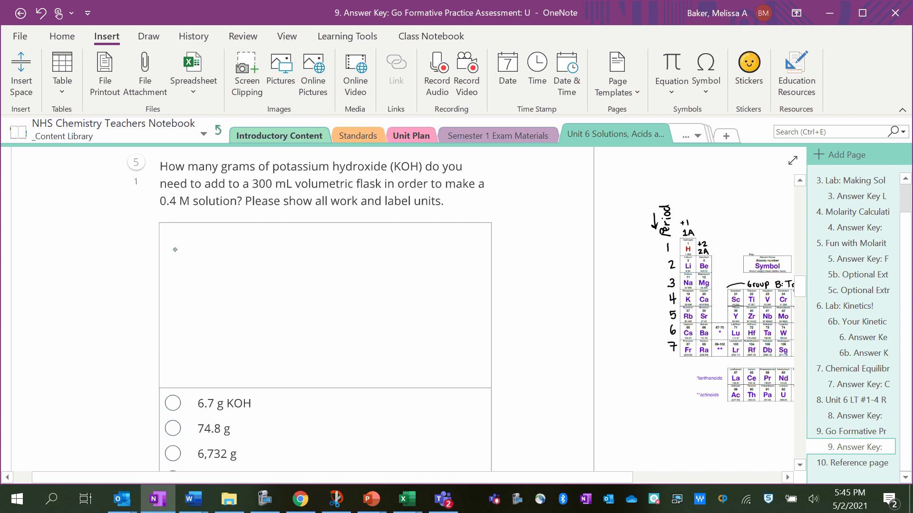
Convert 300 mL ÷ 1000 and write 0.3 L × 0.4 M = 0.12 mol KOH
mouse_move(246, 195)
left_mouse_down()
mouse_move(272, 189)
mouse_move(261, 197)
left_mouse_up()
mouse_move(266, 192)
left_mouse_down()
mouse_move(279, 191)
mouse_move(103, 232)
mouse_move(99, 252)
mouse_move(74, 263)
mouse_move(96, 270)
mouse_move(93, 284)
left_mouse_up()
left_click(86, 280)
mouse_move(107, 260)
left_mouse_down()
mouse_move(108, 276)
mouse_move(156, 246)
mouse_move(192, 256)
mouse_move(186, 269)
mouse_move(219, 242)
mouse_move(226, 258)
left_mouse_up()
left_click(170, 265)
mouse_move(240, 248)
left_mouse_down()
mouse_move(247, 253)
mouse_move(271, 238)
left_mouse_up()
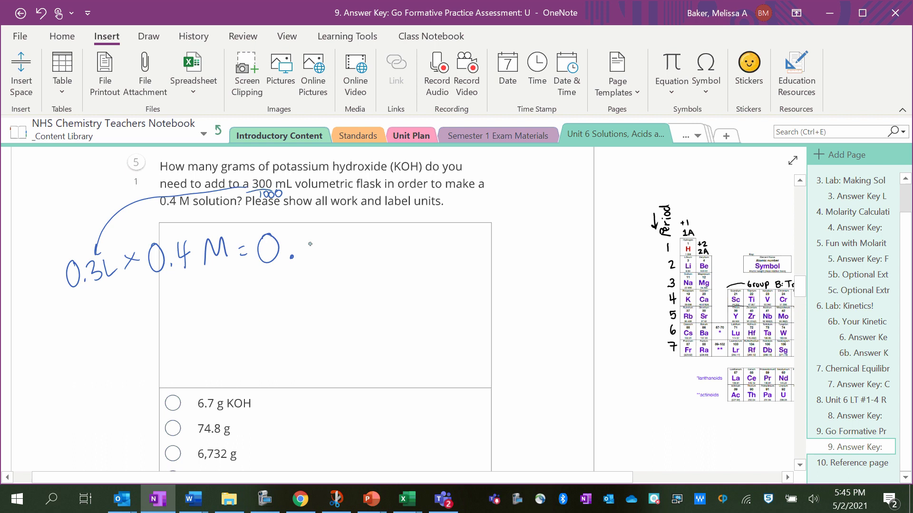
mouse_move(312, 233)
left_mouse_down()
mouse_move(313, 259)
mouse_move(391, 251)
left_mouse_up()
mouse_move(396, 233)
left_mouse_down()
mouse_move(397, 255)
mouse_move(419, 256)
mouse_move(440, 238)
left_mouse_up()
mouse_move(450, 229)
left_mouse_down()
mouse_move(450, 255)
mouse_move(462, 250)
left_mouse_up()
left_click_drag(449, 241, 464, 238)
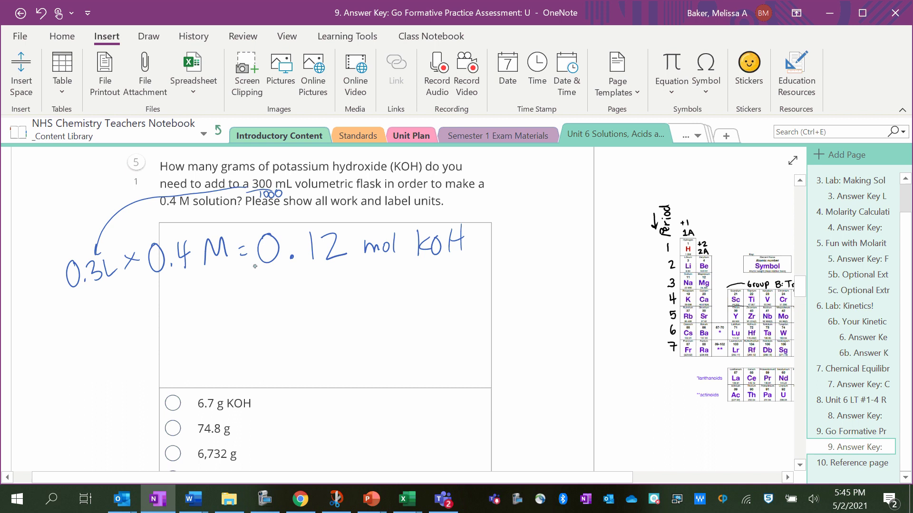
Underline the result and start a bracketed conversion factor with 1 mol KOH below the line
left_click_drag(256, 269, 471, 261)
left_click_drag(486, 217, 485, 309)
left_click_drag(483, 268, 613, 262)
mouse_move(494, 278)
left_mouse_down()
mouse_move(496, 299)
mouse_move(527, 293)
left_mouse_up()
left_click_drag(533, 284, 553, 293)
mouse_move(563, 276)
left_mouse_down()
mouse_move(565, 291)
mouse_move(573, 277)
left_mouse_up()
mouse_move(581, 272)
left_mouse_down()
mouse_move(581, 292)
mouse_move(590, 289)
left_mouse_up()
left_click_drag(581, 281, 593, 278)
Close the factor's bracket, circle potassium on the periodic table, and write its mass 39.098
left_click_drag(590, 219, 611, 332)
scroll(600, 311, "right", 10)
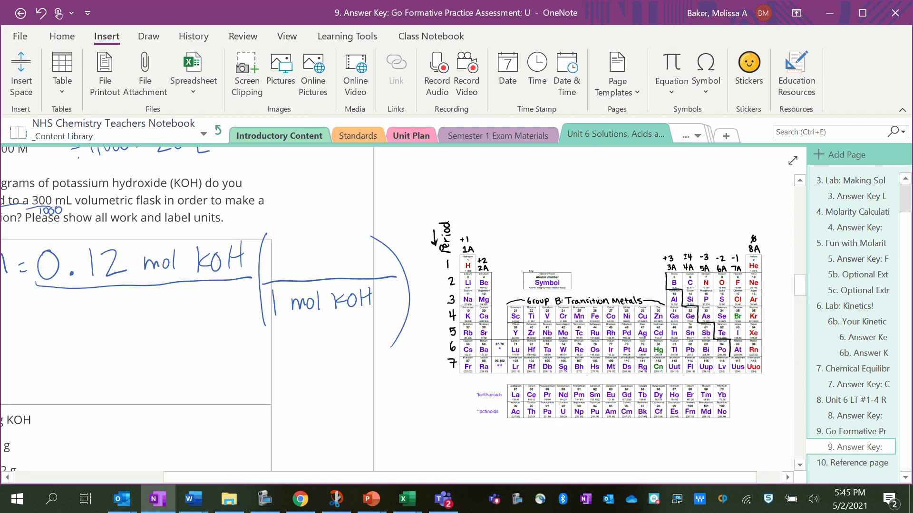
scroll(600, 311, "up", 3)
scroll(428, 309, "left", 3)
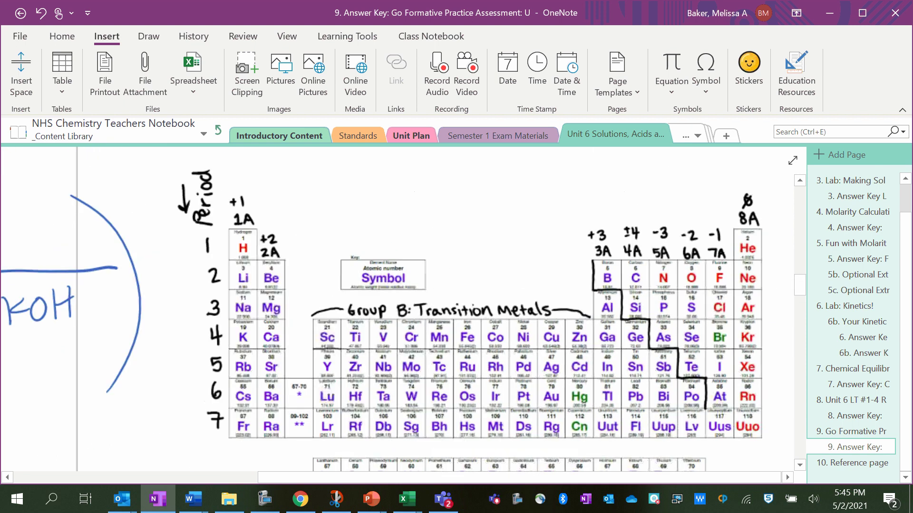
scroll(286, 285, "up", 3)
mouse_move(289, 299)
left_mouse_down()
mouse_move(265, 359)
mouse_move(285, 300)
left_mouse_up()
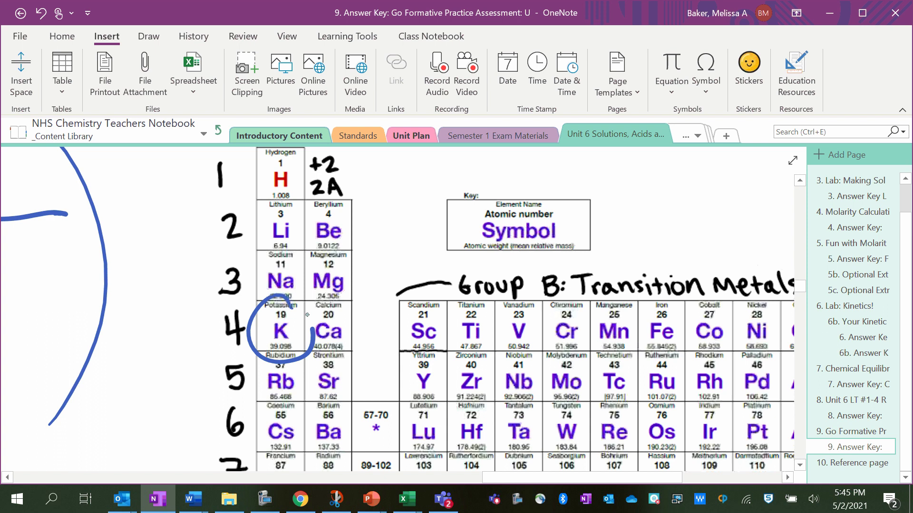
scroll(397, 314, "up", 5)
scroll(397, 313, "right", 8)
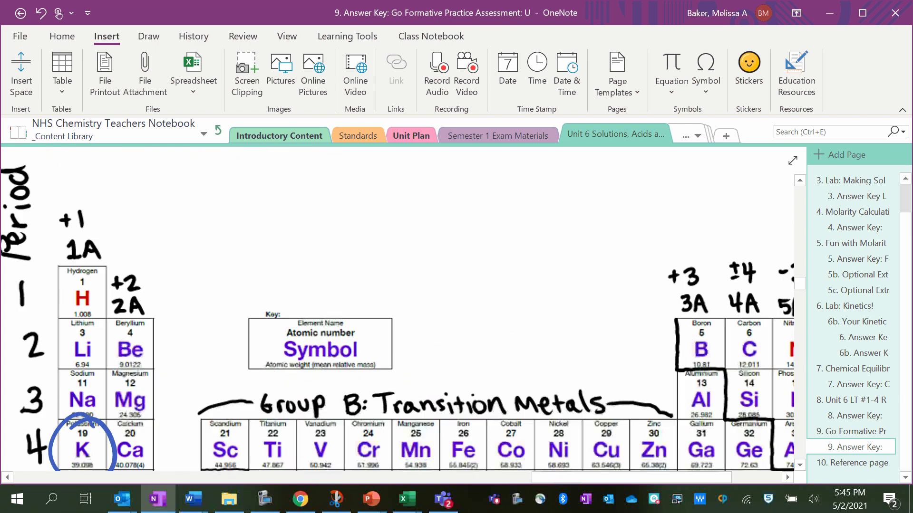
mouse_move(438, 193)
left_mouse_down()
mouse_move(450, 207)
mouse_move(434, 219)
left_mouse_up()
left_click_drag(463, 189, 463, 212)
left_click(471, 210)
mouse_move(484, 183)
left_mouse_down()
mouse_move(481, 200)
mouse_move(490, 183)
left_mouse_up()
left_click_drag(505, 180, 501, 201)
mouse_move(521, 173)
left_mouse_down()
mouse_move(514, 185)
mouse_move(521, 174)
left_mouse_up()
Circle oxygen's mass and write 16.00 and 1.008 under 39.098
scroll(397, 314, "right", 8)
scroll(397, 314, "down", 1)
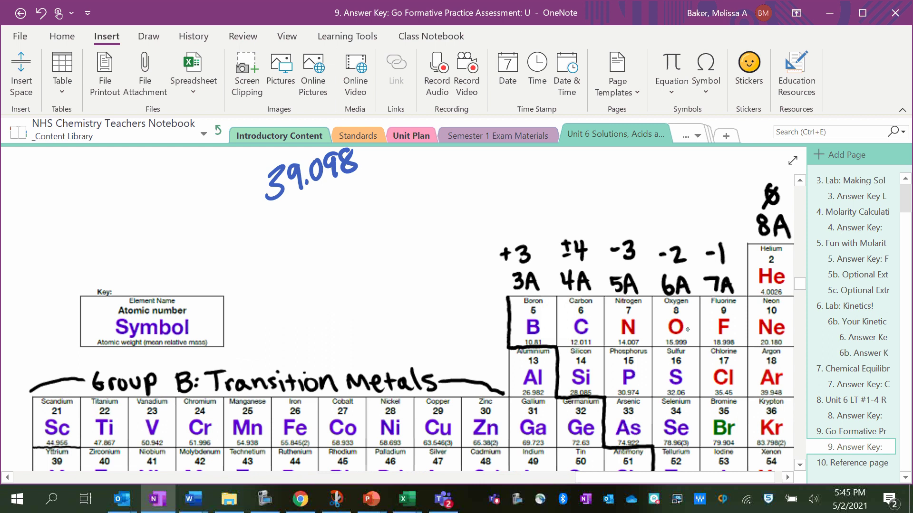
left_click_drag(688, 327, 702, 333)
left_click_drag(286, 192, 284, 219)
mouse_move(304, 188)
left_mouse_down()
mouse_move(294, 205)
mouse_move(321, 188)
left_mouse_up()
left_click(310, 204)
left_click_drag(339, 180, 350, 179)
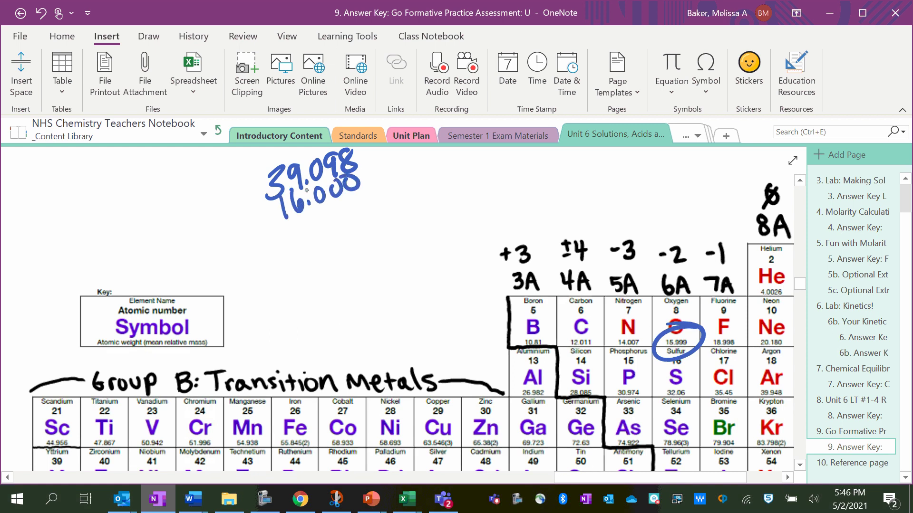
left_click(313, 231)
mouse_move(304, 217)
left_mouse_down()
mouse_move(300, 236)
mouse_move(343, 205)
left_mouse_up()
left_click_drag(366, 189, 363, 190)
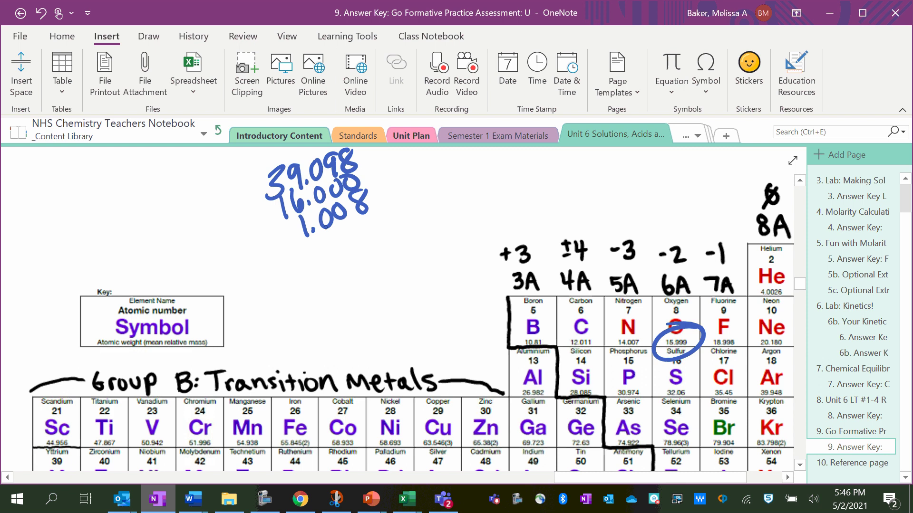
Draw the sum line and write the total molar mass 56.106
left_click_drag(274, 274, 411, 200)
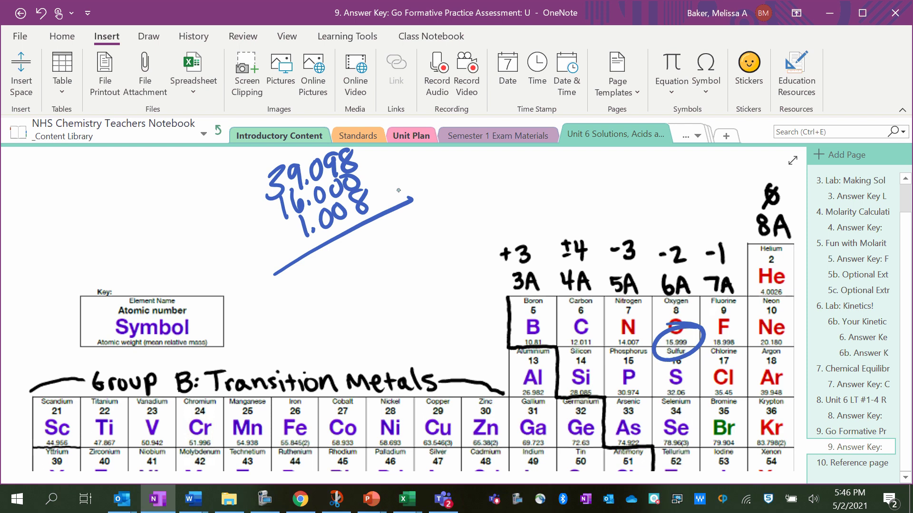
left_click_drag(318, 261, 300, 294)
mouse_move(335, 256)
left_mouse_down()
mouse_move(328, 283)
mouse_move(353, 262)
mouse_move(355, 273)
left_mouse_up()
left_click(346, 276)
left_click_drag(370, 240, 393, 256)
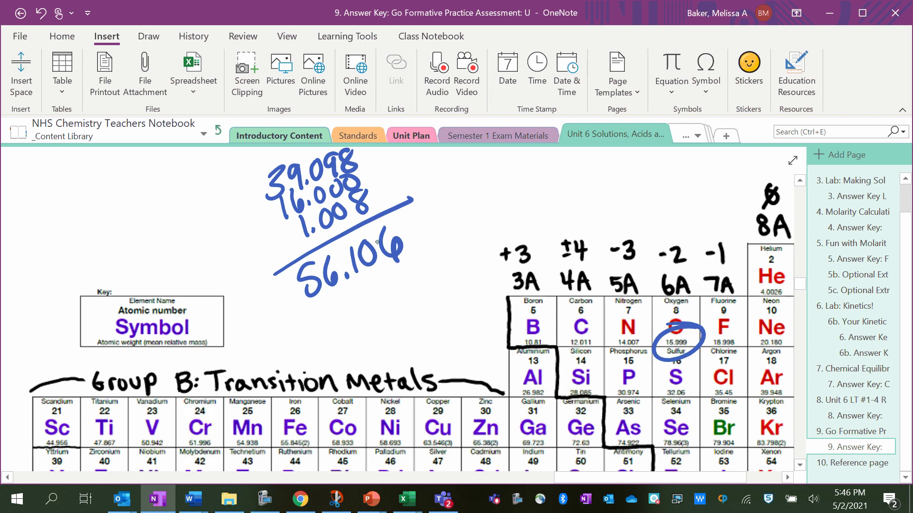
scroll(395, 259, "left", 15)
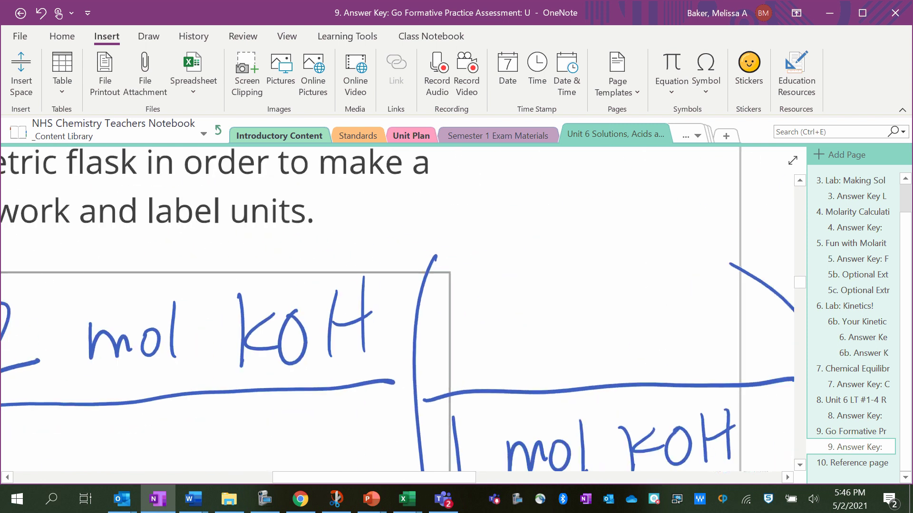
Write 56.106 g KOH as the numerator over 1 mol KOH
mouse_move(480, 308)
left_mouse_down()
mouse_move(444, 354)
mouse_move(492, 335)
left_mouse_up()
left_click(515, 352)
left_click_drag(534, 297, 536, 351)
mouse_move(553, 302)
left_mouse_down()
mouse_move(550, 333)
mouse_move(572, 307)
mouse_move(643, 378)
mouse_move(617, 362)
left_mouse_up()
mouse_move(667, 297)
left_mouse_down()
mouse_move(663, 349)
mouse_move(694, 335)
mouse_move(700, 305)
left_mouse_up()
mouse_move(716, 298)
left_mouse_down()
mouse_move(714, 344)
mouse_move(730, 342)
left_mouse_up()
left_click_drag(717, 325, 736, 311)
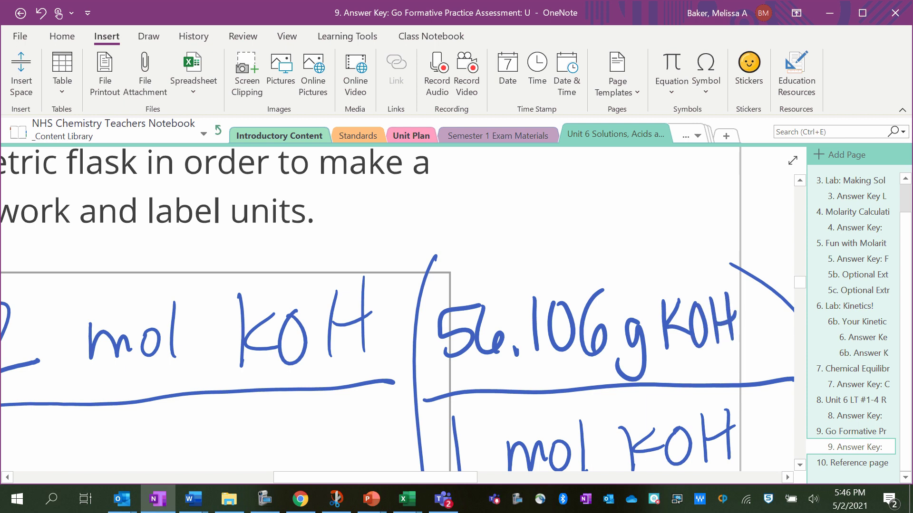
scroll(397, 310, "down", 3)
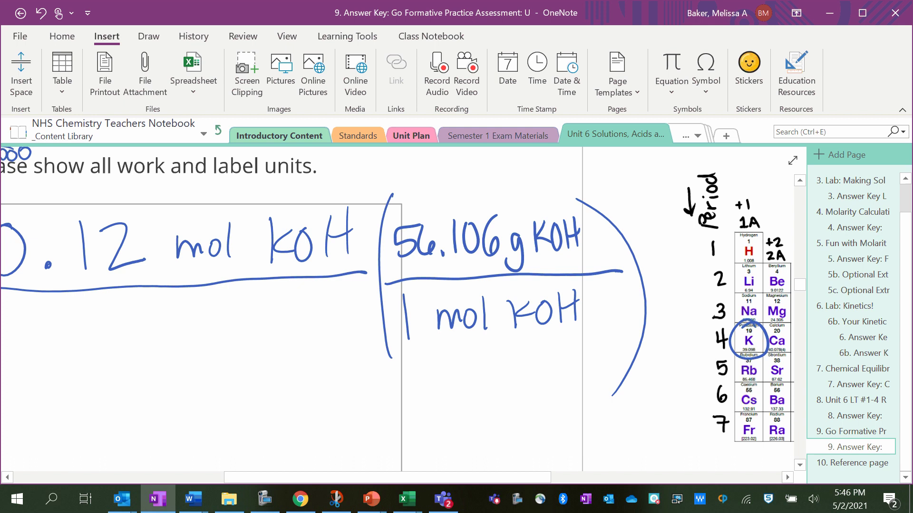
Write the result = 6.7 g KOH below the conversion
mouse_move(144, 410)
left_mouse_down()
mouse_move(164, 404)
mouse_move(163, 417)
left_mouse_up()
left_click_drag(201, 372, 204, 419)
left_click(224, 415)
left_click_drag(227, 376, 248, 418)
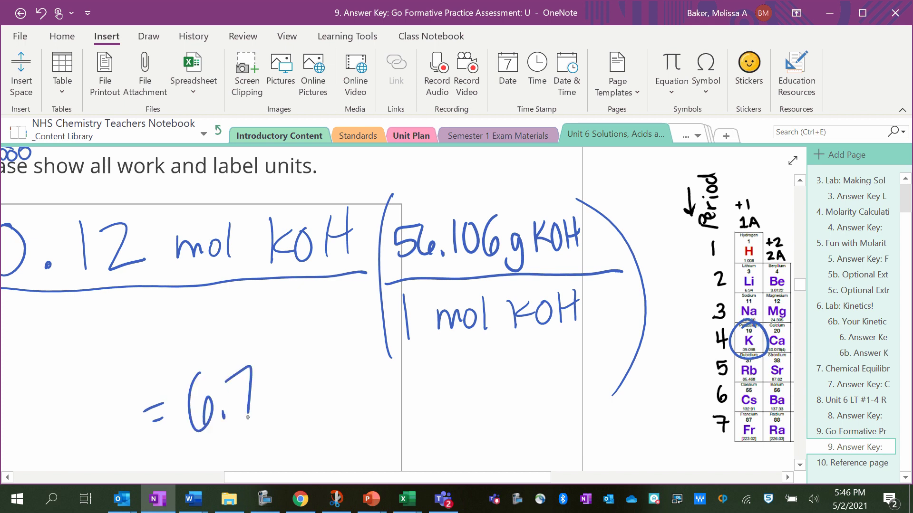
left_click_drag(286, 389, 273, 420)
left_click_drag(308, 371, 317, 413)
mouse_move(323, 379)
left_mouse_down()
mouse_move(319, 402)
mouse_move(333, 405)
left_mouse_up()
left_click_drag(336, 375, 347, 403)
mouse_move(362, 363)
left_mouse_down()
mouse_move(358, 398)
mouse_move(367, 381)
left_mouse_up()
Check the 6.7 g KOH answer choice and scroll to question 6
scroll(367, 383, "down", 2)
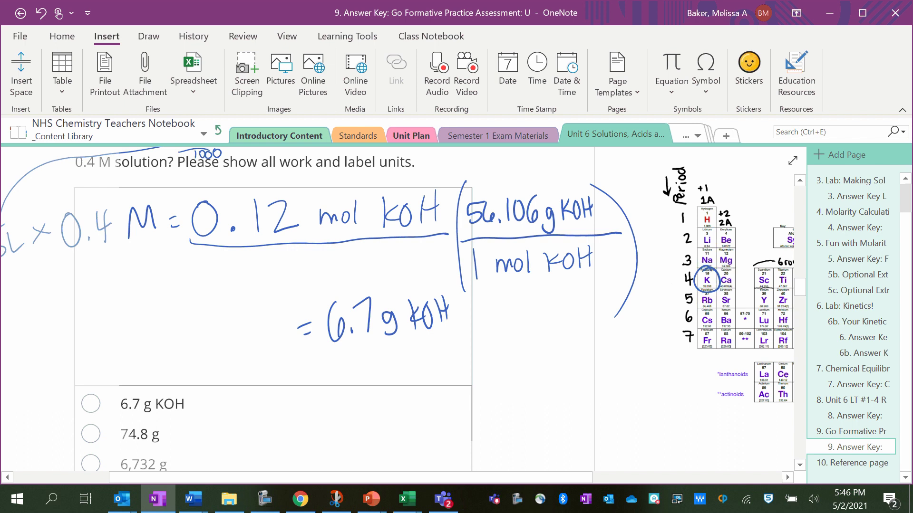
scroll(285, 309, "down", 2)
left_click_drag(83, 326, 121, 292)
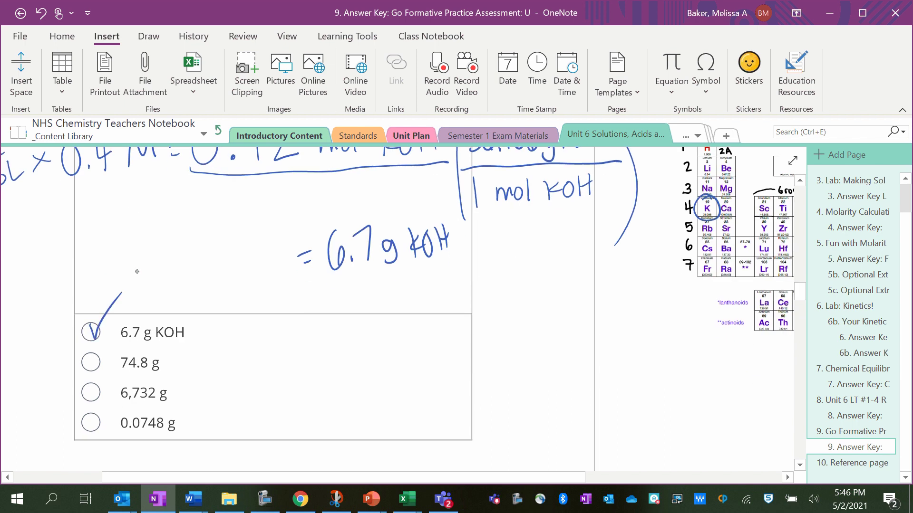
scroll(137, 272, "down", 10)
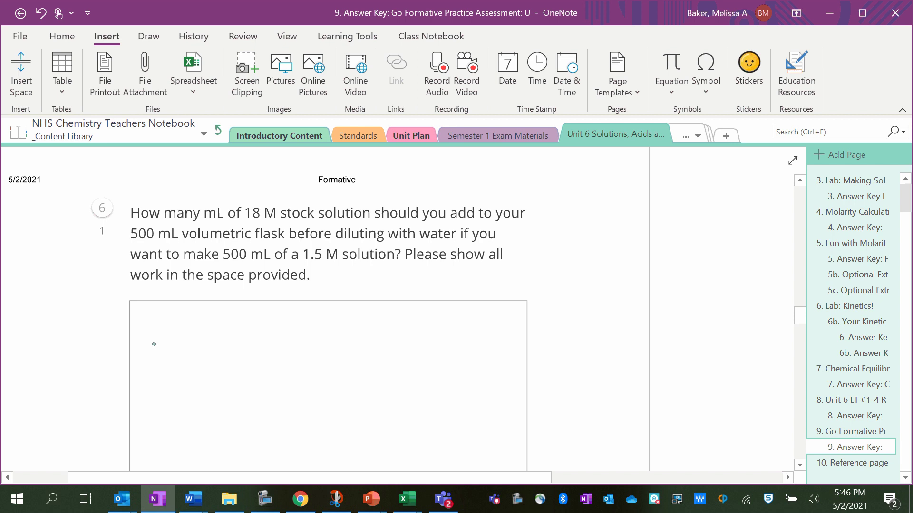
Handwrite the dilution formula M1 × V1 = M2 × V2 beside question 6
mouse_move(156, 348)
left_mouse_down()
mouse_move(193, 327)
mouse_move(205, 341)
left_mouse_up()
left_click_drag(219, 308, 232, 322)
left_click_drag(231, 309, 219, 324)
left_click_drag(243, 292, 262, 289)
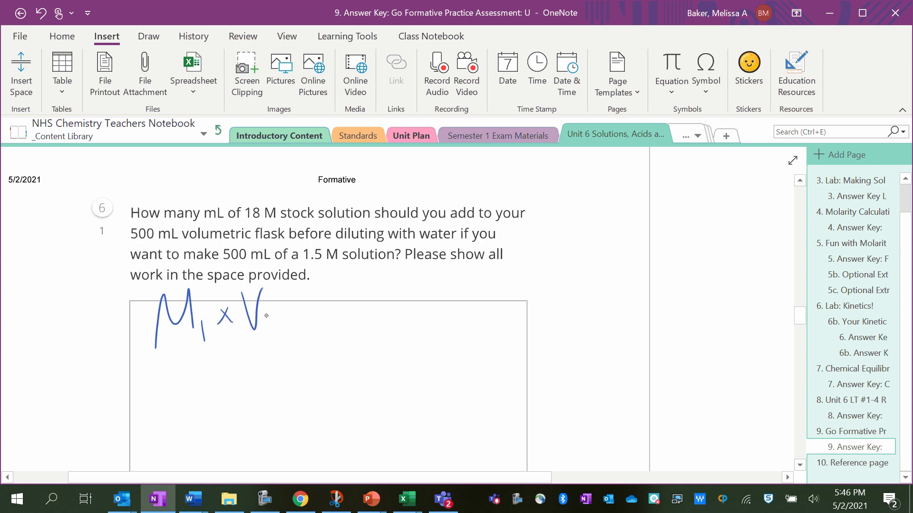
left_click_drag(267, 321, 268, 339)
left_click_drag(320, 315, 332, 314)
left_click_drag(327, 325, 415, 336)
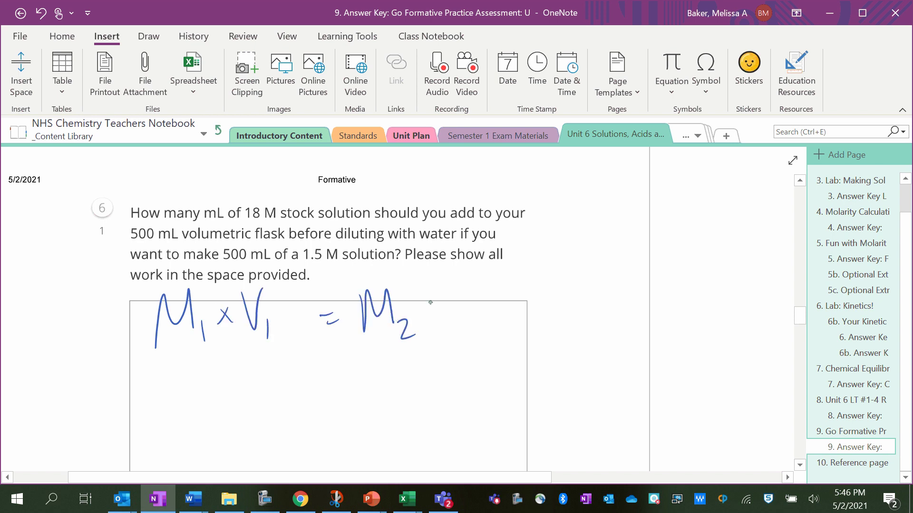
left_click_drag(438, 306, 454, 317)
left_click_drag(454, 306, 437, 318)
mouse_move(472, 288)
left_mouse_down()
mouse_move(507, 281)
mouse_move(528, 320)
left_mouse_up()
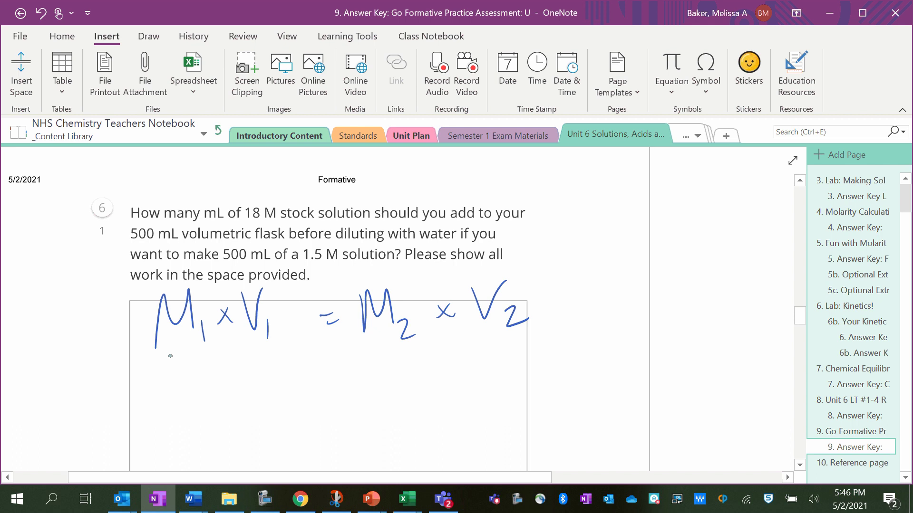
Substitute the values on a second line: 18 M × V1 = 1.5 M × 500 mL
left_click_drag(142, 355, 144, 389)
mouse_move(167, 361)
left_mouse_down()
mouse_move(157, 376)
mouse_move(164, 361)
left_mouse_up()
mouse_move(182, 390)
left_mouse_down()
mouse_move(185, 356)
mouse_move(205, 383)
mouse_move(230, 374)
left_mouse_up()
mouse_move(231, 360)
left_mouse_down()
mouse_move(218, 376)
mouse_move(260, 347)
left_mouse_up()
mouse_move(318, 367)
left_mouse_down()
mouse_move(329, 365)
mouse_move(333, 374)
left_mouse_up()
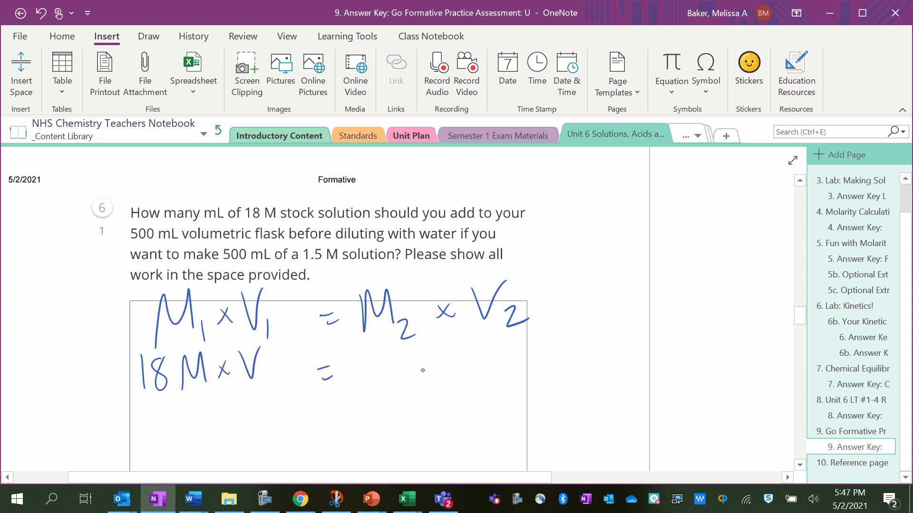
left_click_drag(370, 348, 369, 388)
left_click(380, 377)
mouse_move(402, 350)
left_mouse_down()
mouse_move(383, 378)
mouse_move(469, 375)
left_mouse_up()
left_click_drag(470, 360, 454, 379)
left_click_drag(500, 347, 484, 377)
mouse_move(518, 348)
left_mouse_down()
mouse_move(574, 365)
mouse_move(612, 362)
left_mouse_up()
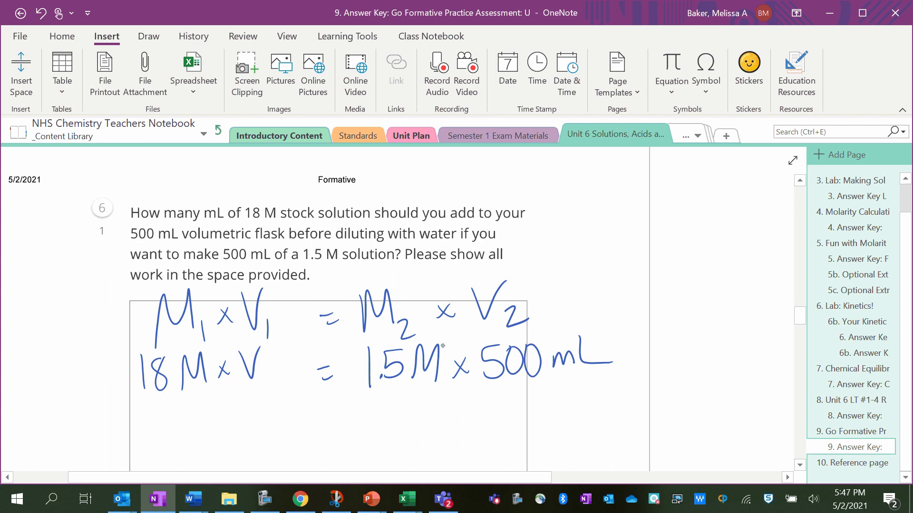
Divide both sides of the equation by 18 M to isolate V1
left_click_drag(258, 375, 259, 391)
left_click_drag(134, 414, 273, 394)
left_click_drag(189, 412, 193, 440)
mouse_move(209, 413)
left_mouse_down()
mouse_move(202, 436)
mouse_move(210, 414)
left_mouse_up()
mouse_move(225, 437)
left_mouse_down()
mouse_move(244, 421)
mouse_move(252, 434)
left_mouse_up()
left_click_drag(367, 407, 590, 391)
left_click_drag(440, 413, 444, 441)
left_click_drag(462, 417, 460, 435)
left_click_drag(489, 439, 514, 438)
Write V1 = 41.7 mL below the fractions and tick the 41.67 mL choice
scroll(280, 437, "down", 2)
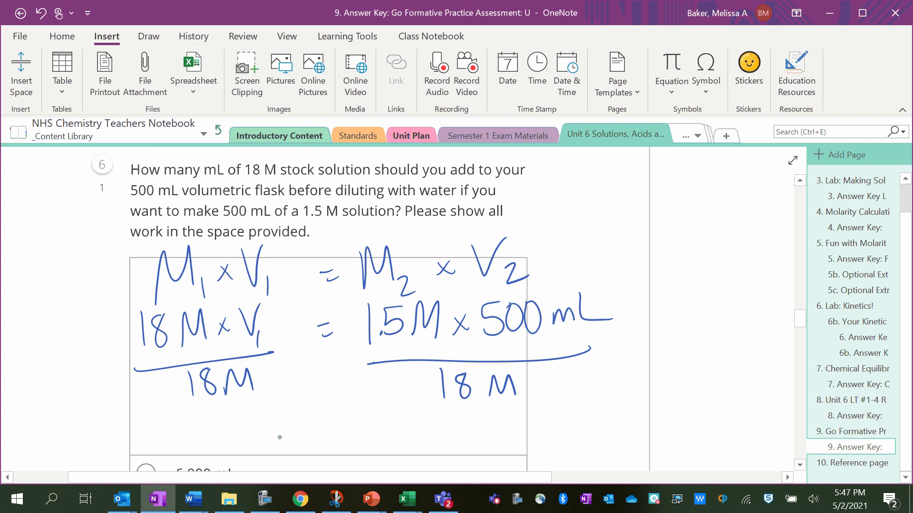
mouse_move(269, 403)
left_mouse_down()
mouse_move(303, 397)
mouse_move(311, 443)
left_mouse_up()
left_click_drag(326, 424, 332, 422)
mouse_move(354, 404)
left_mouse_down()
mouse_move(381, 431)
mouse_move(373, 452)
left_mouse_up()
mouse_move(384, 412)
left_mouse_down()
mouse_move(389, 448)
mouse_move(424, 449)
mouse_move(441, 423)
left_mouse_up()
scroll(424, 314, "down", 2)
scroll(423, 309, "down", 1)
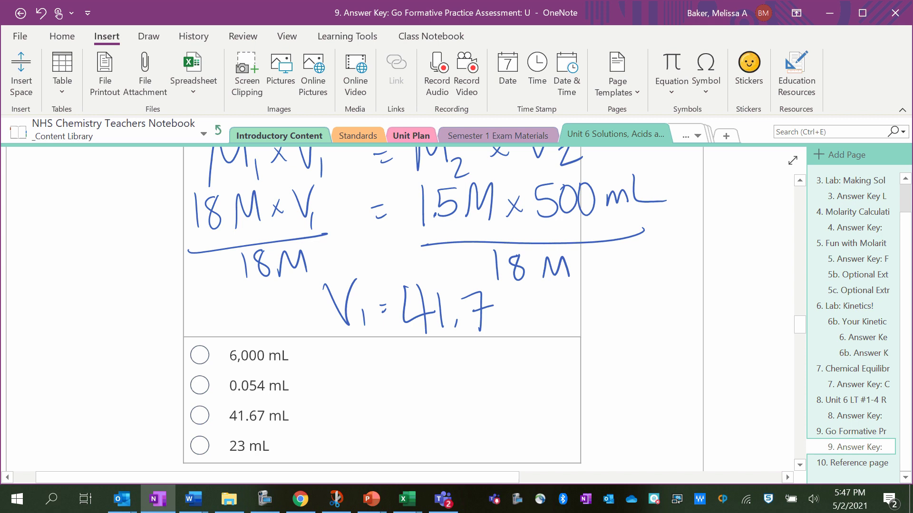
left_click_drag(186, 439, 207, 427)
scroll(536, 318, "down", 3)
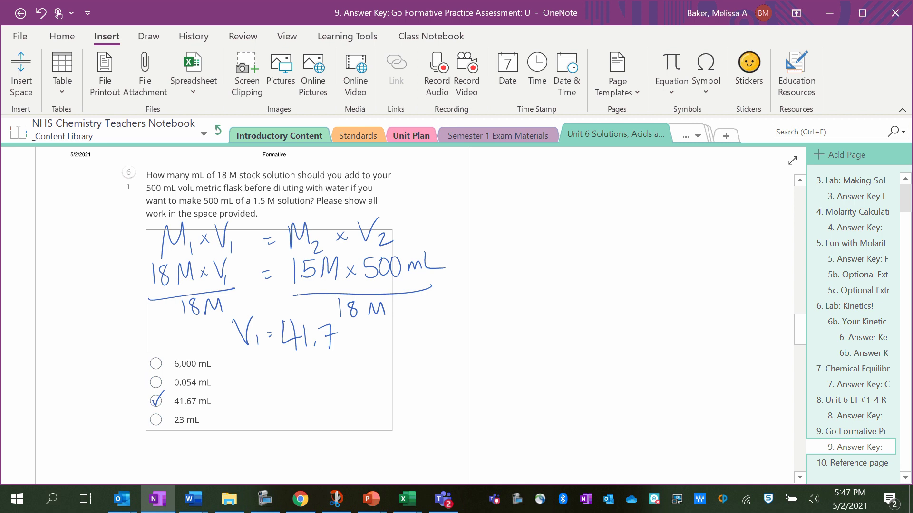
scroll(305, 314, "down", 1)
left_click_drag(340, 328, 383, 329)
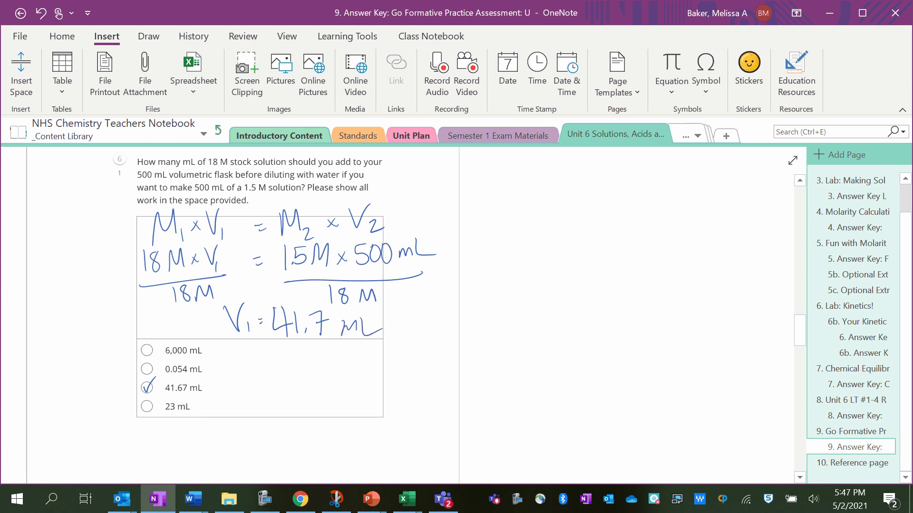
Scroll to question 7 and its zinc and HCl reaction-rate table
scroll(242, 313, "down", 6)
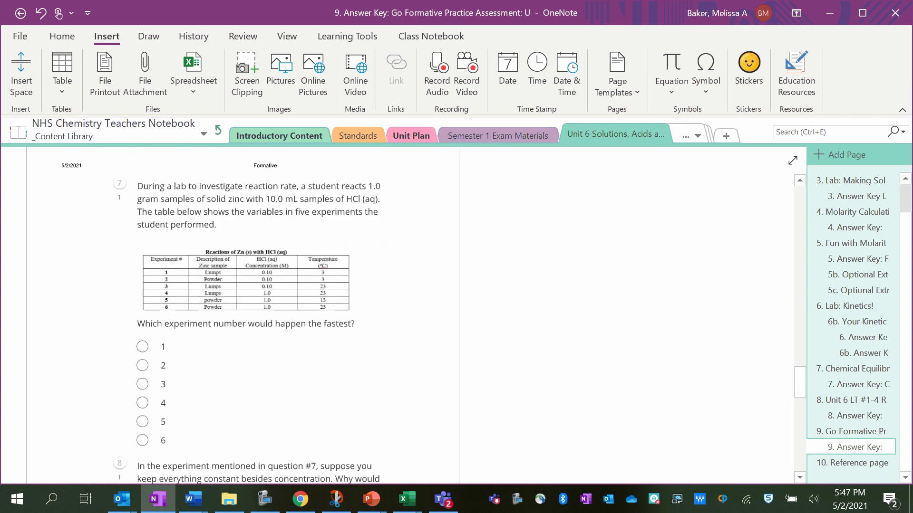
scroll(195, 222, "up", 3)
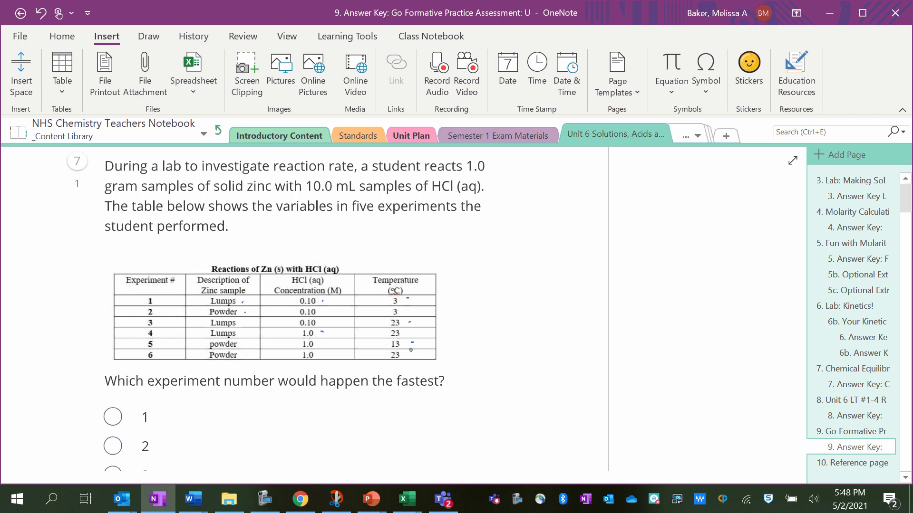
Highlight the Powder, 1.0 M and 23 °C entries in question 7's table in yellow
left_click(149, 36)
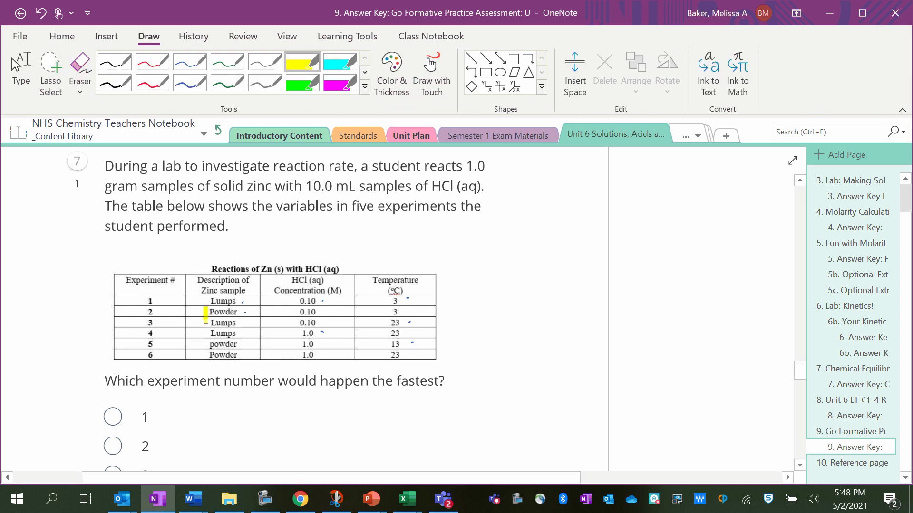
left_click_drag(206, 313, 241, 313)
mouse_move(208, 345)
left_mouse_down()
mouse_move(241, 345)
mouse_move(234, 351)
left_mouse_up()
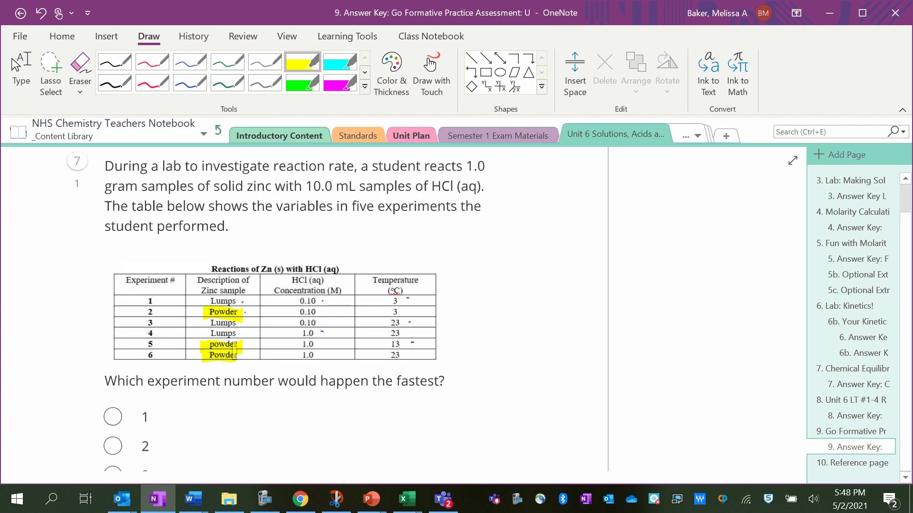
mouse_move(306, 328)
left_mouse_down()
mouse_move(307, 362)
mouse_move(307, 345)
mouse_move(298, 354)
mouse_move(316, 366)
mouse_move(310, 343)
left_mouse_up()
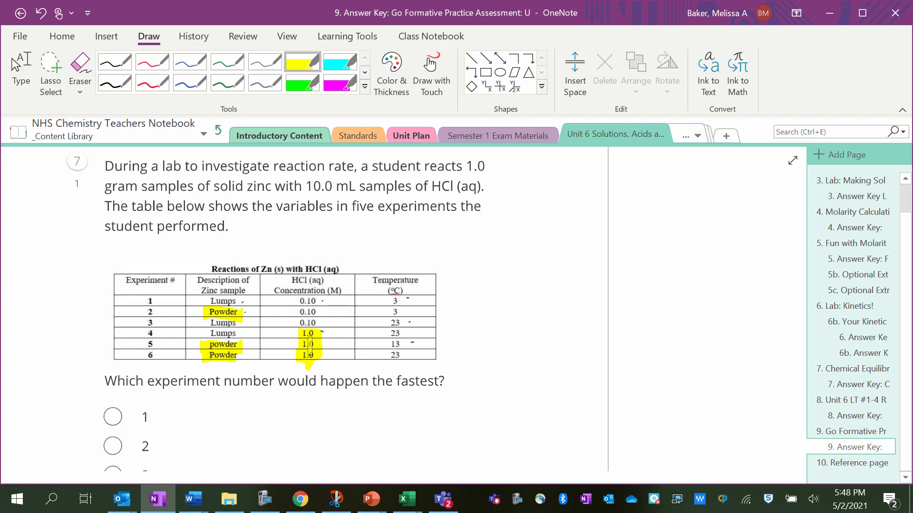
mouse_move(386, 322)
left_mouse_down()
mouse_move(405, 322)
mouse_move(386, 356)
left_mouse_up()
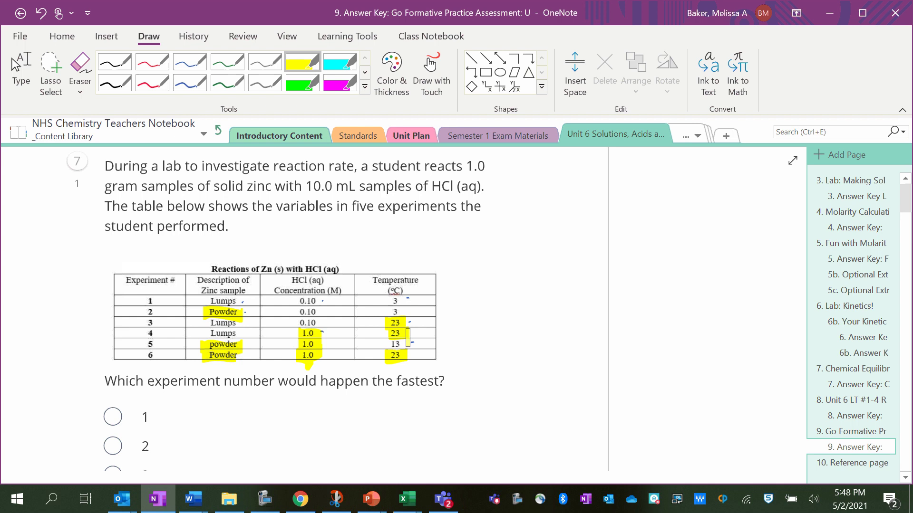
Draw an arrow pointing at the question and tick experiment 6 in black ink
left_click_drag(499, 354, 440, 373)
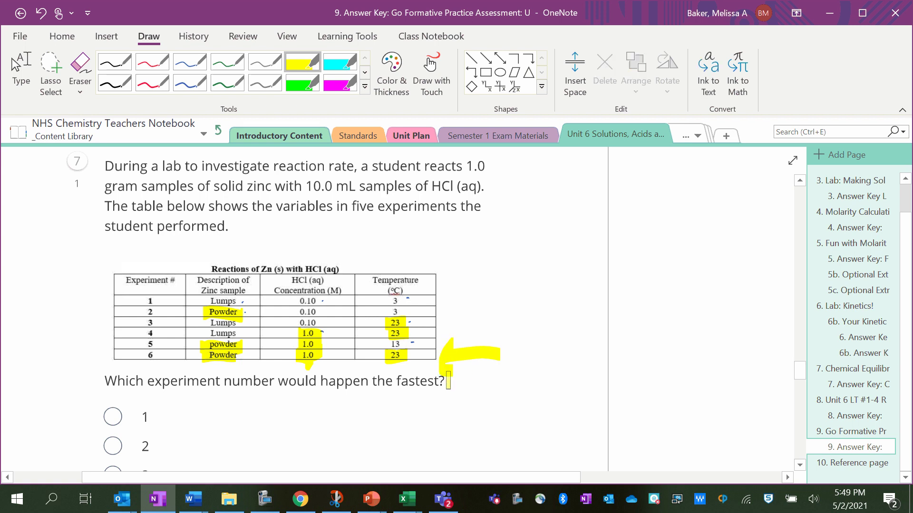
left_click(21, 71)
scroll(305, 285, "down", 3)
left_click(114, 83)
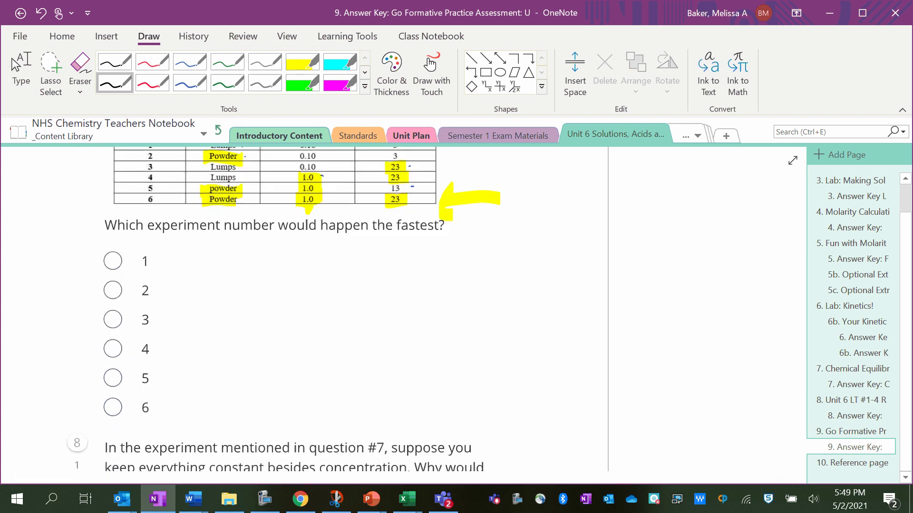
left_click_drag(106, 402, 132, 385)
scroll(305, 309, "down", 5)
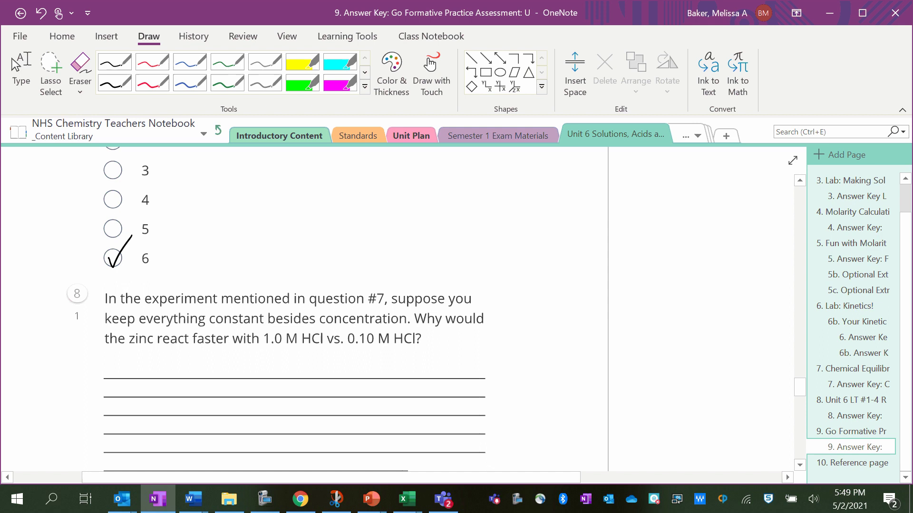
Set the font color to red and start a text note beside question 8
left_click(22, 72)
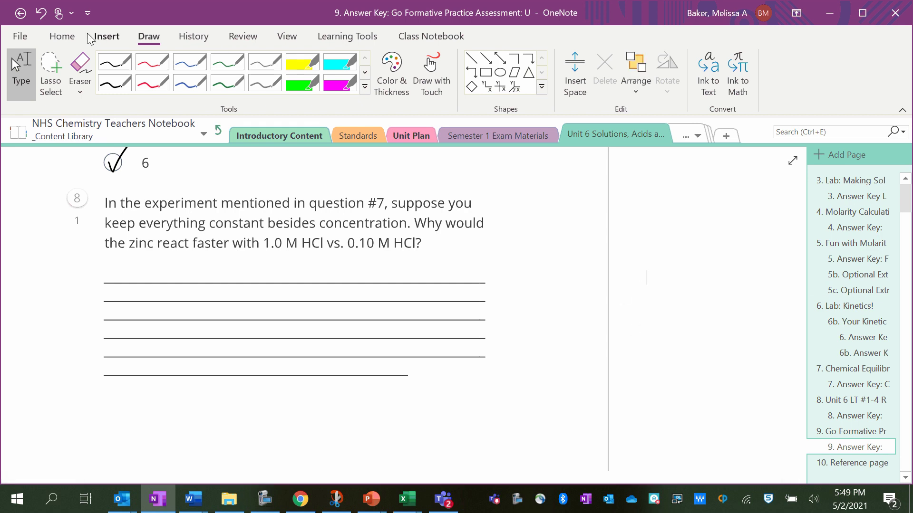
left_click(63, 37)
left_click(246, 87)
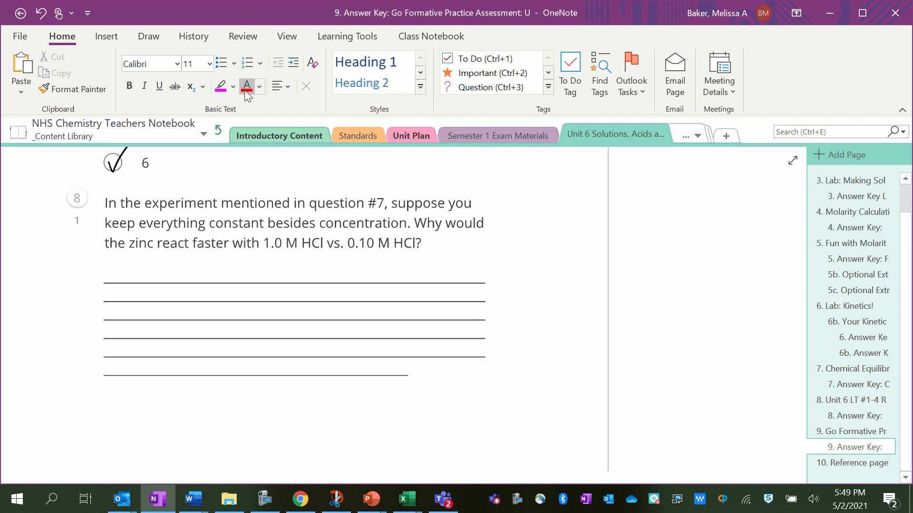
left_click(648, 277)
Type that 1.0 M HCl has more molecules per liter, so more collisions with zinc and a faster rate
type("A")
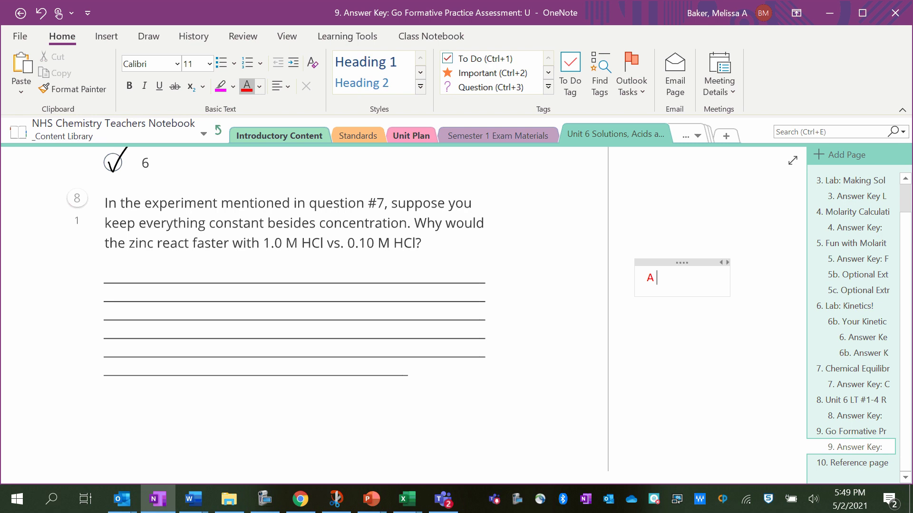
type(" 1.0 M conc")
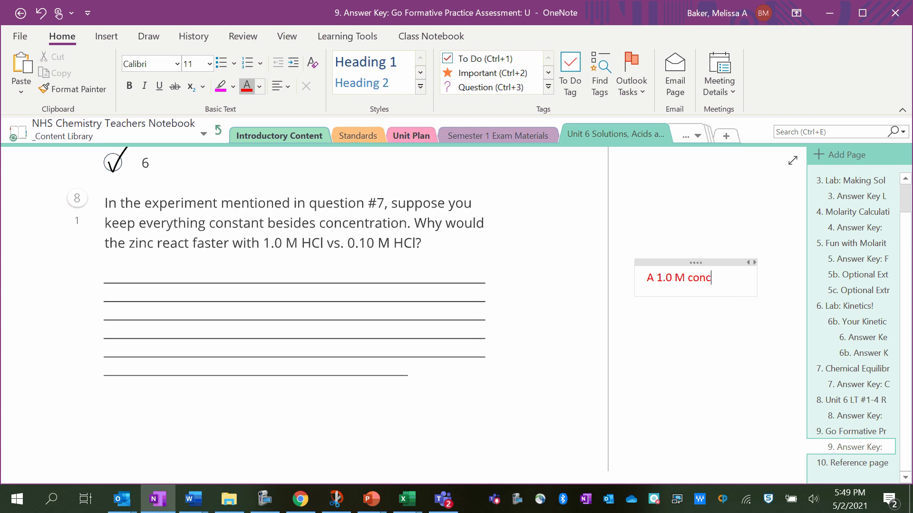
type("entration of H")
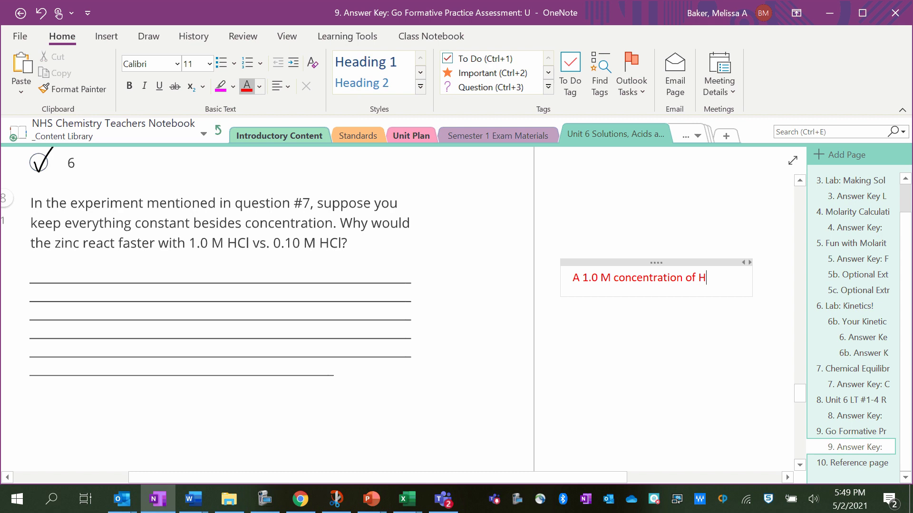
type("Cl means there are ")
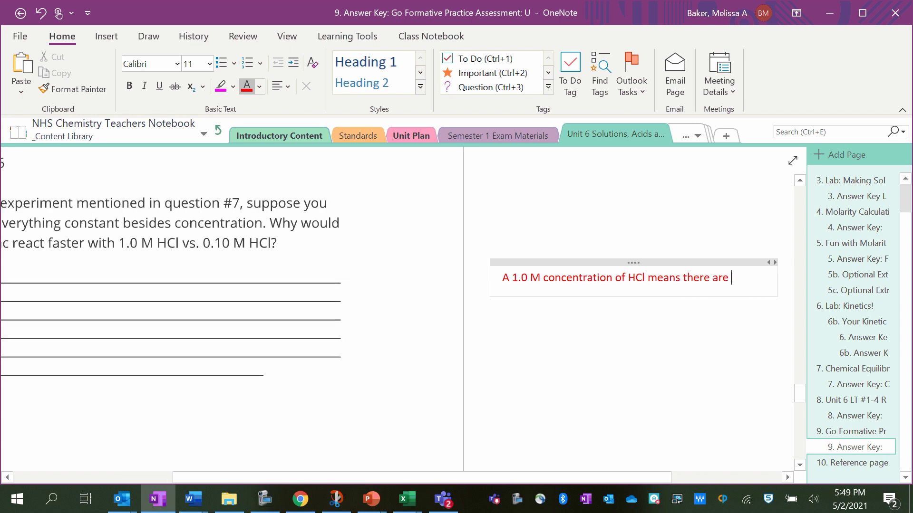
type("more HCl")
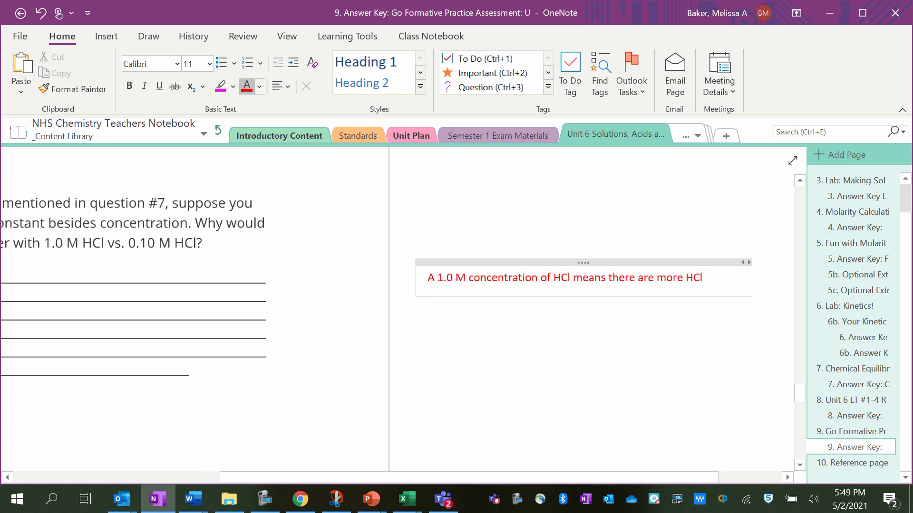
type("molecules disso")
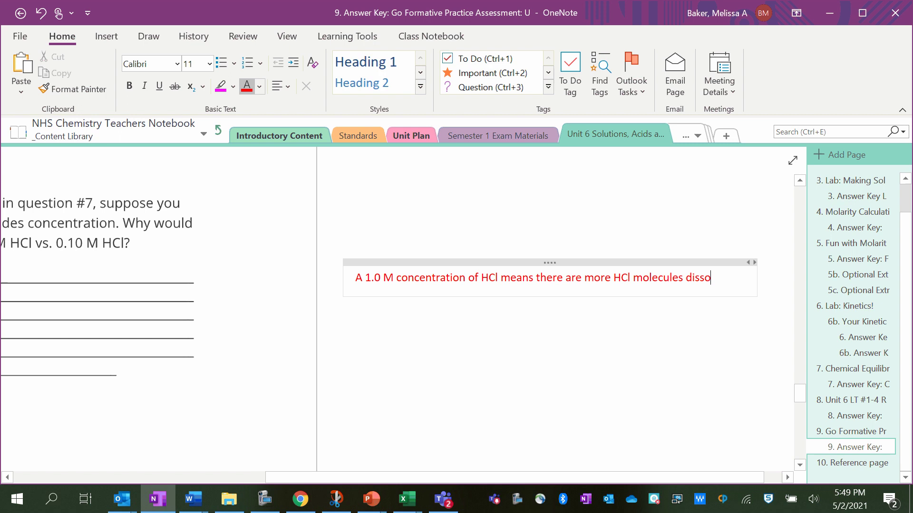
type("lved in the water p")
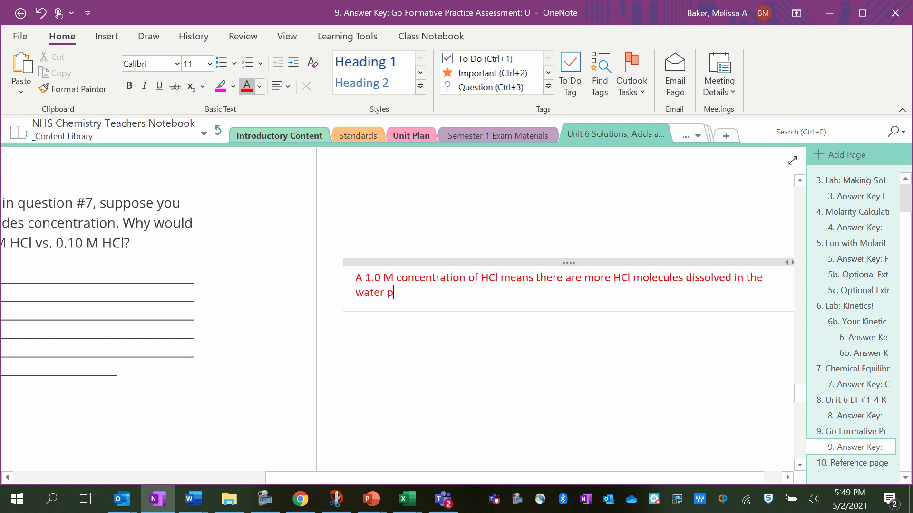
type("er liter. ")
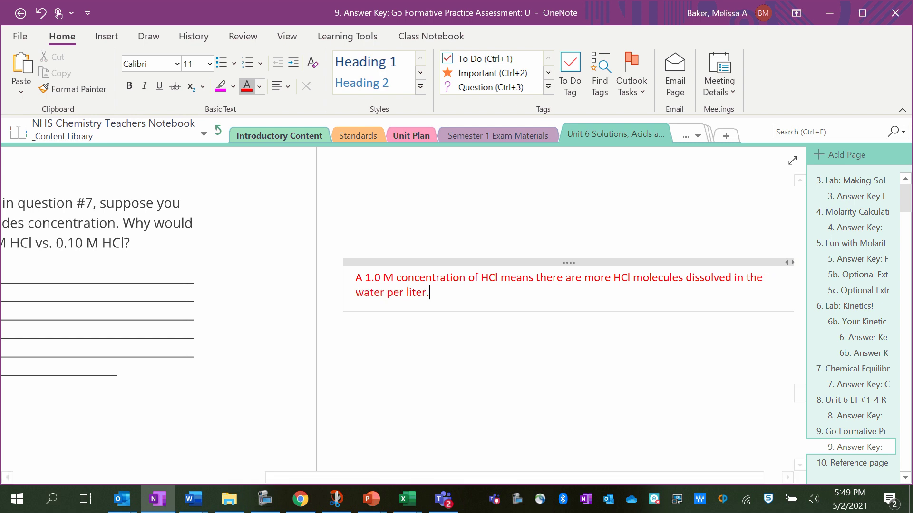
type("This")
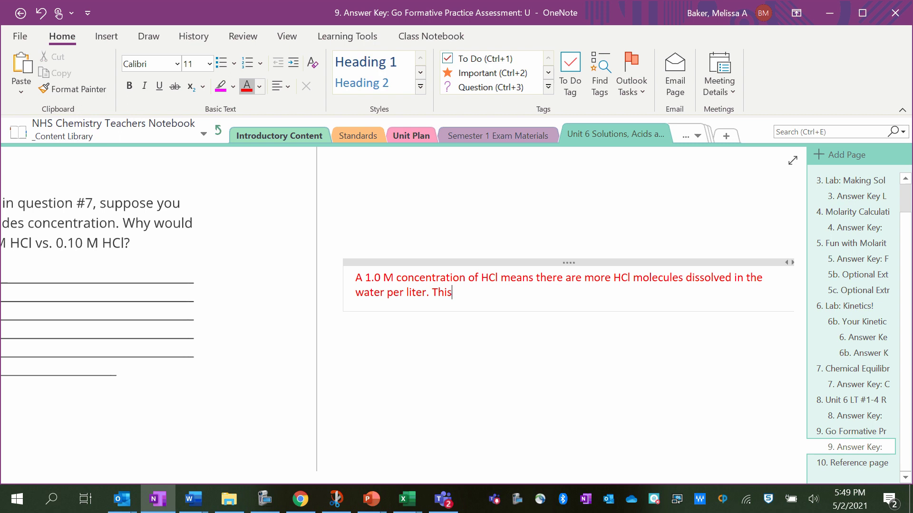
type(" means there is a greater ch")
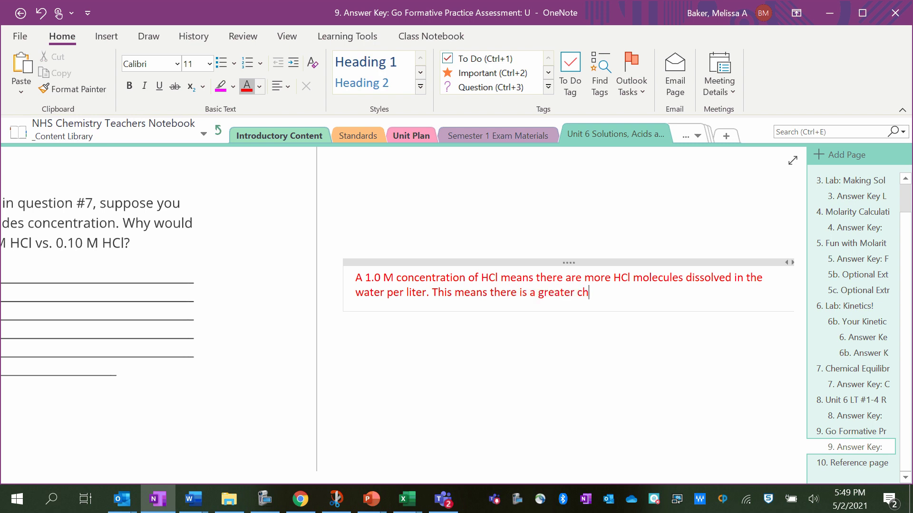
type("ance that an HCl ")
type("molecule")
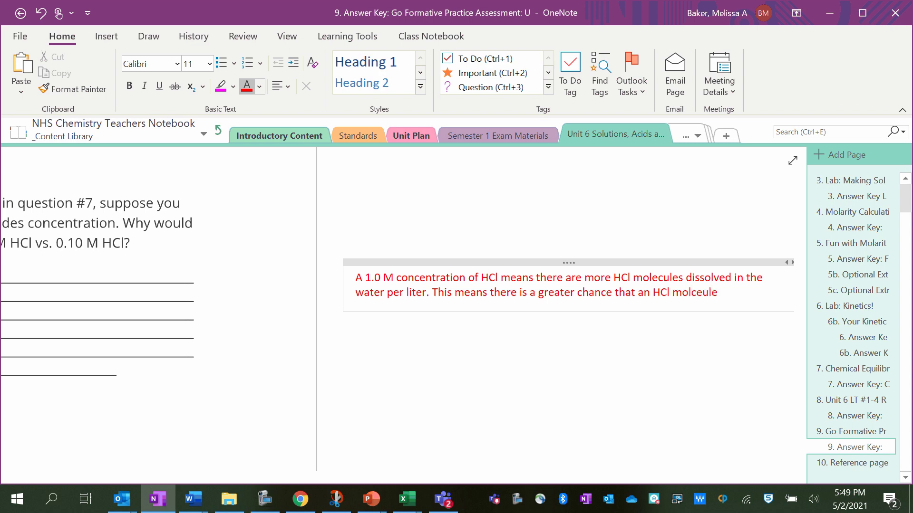
key("BackSpace")
key("BackSpace")
key("BackSpace")
key("BackSpace")
key("BackSpace")
type("e")
key("BackSpace")
type("cule with")
key("BackSpace")
key("BackSpace")
type("ll collide with the zin")
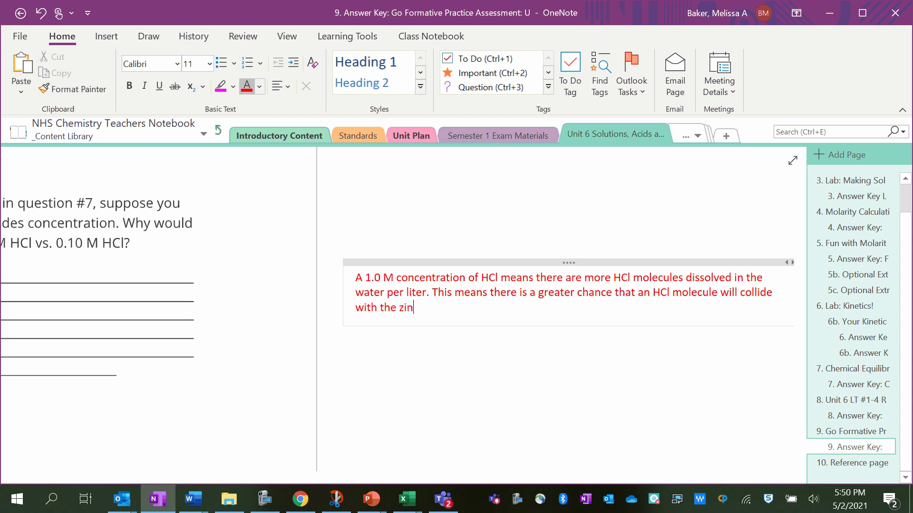
type("c and react. Therefore, t")
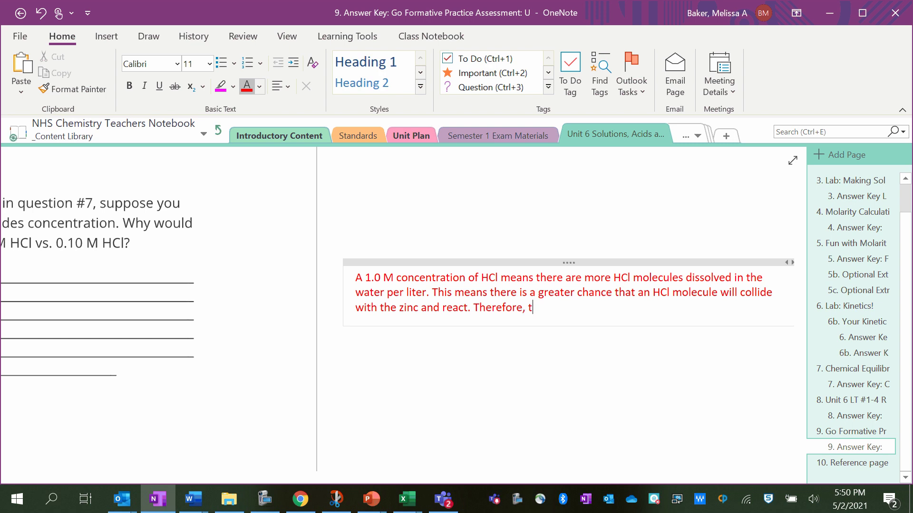
type("he higher concentratio")
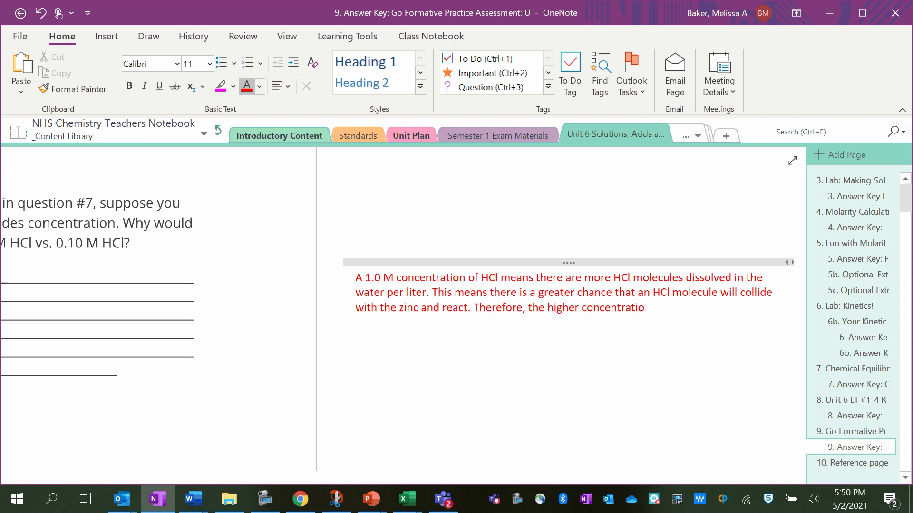
type("n of a reactant will result in a faster reac")
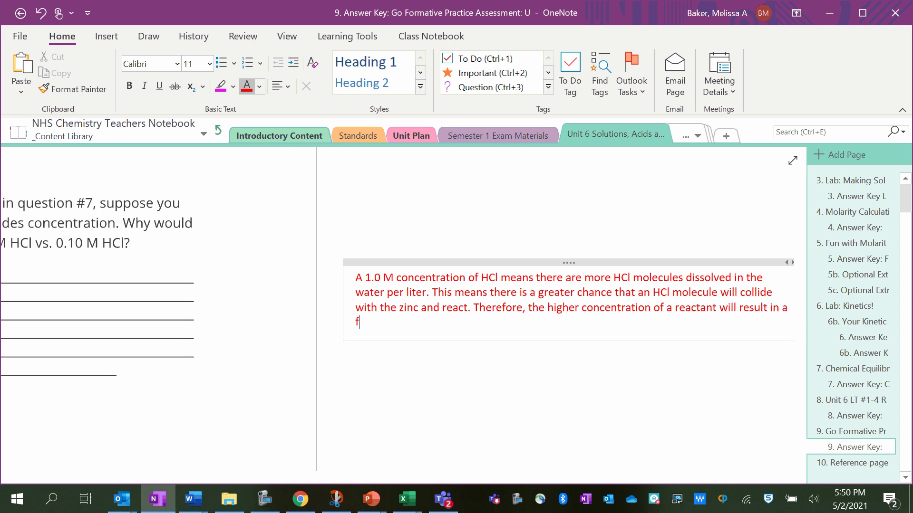
type("tion rate.")
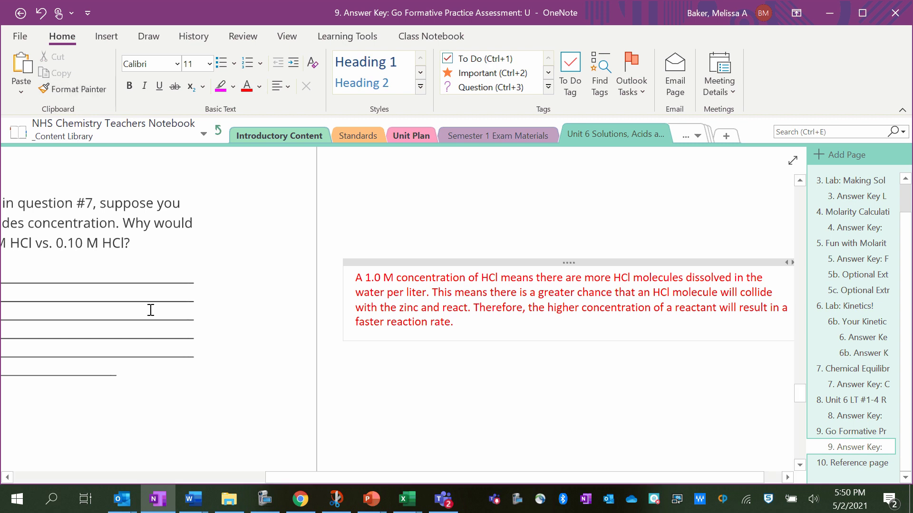
Tick True as the answer to question 9
scroll(149, 309, "left", 5)
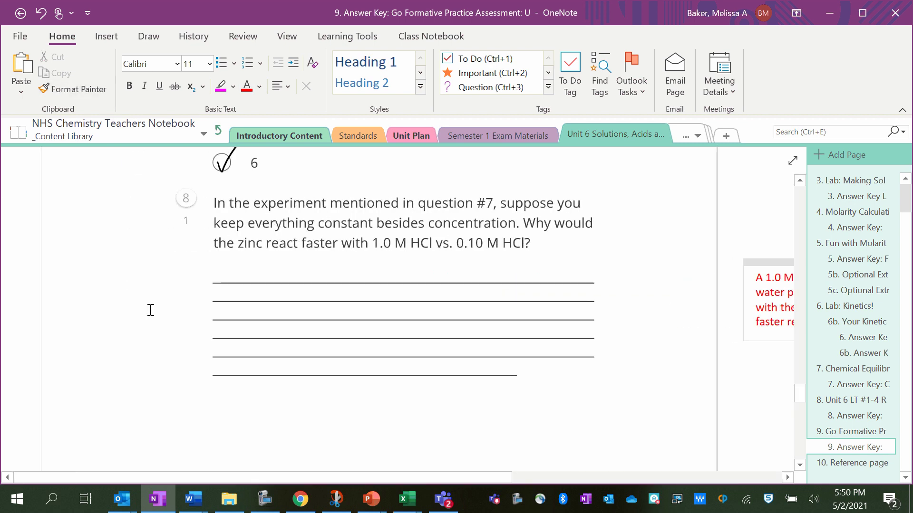
scroll(151, 310, "down", 3)
scroll(151, 310, "down", 5)
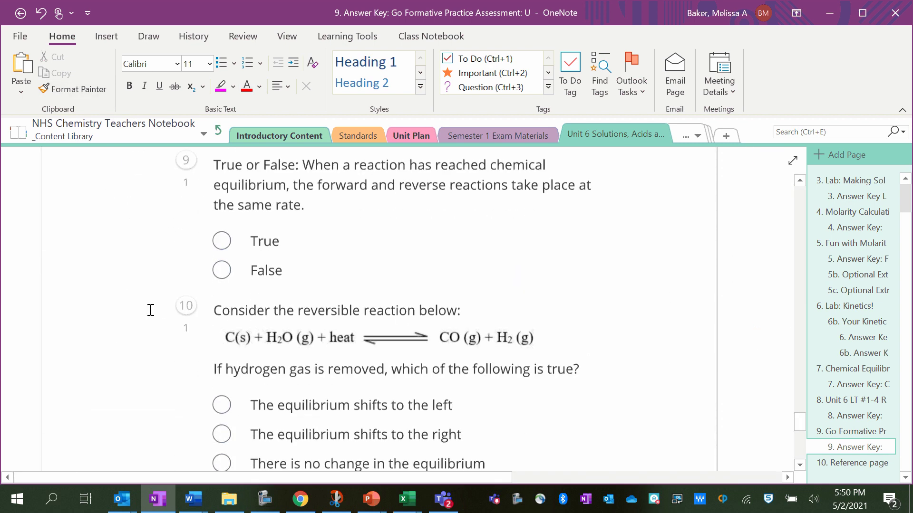
scroll(151, 310, "up", 1)
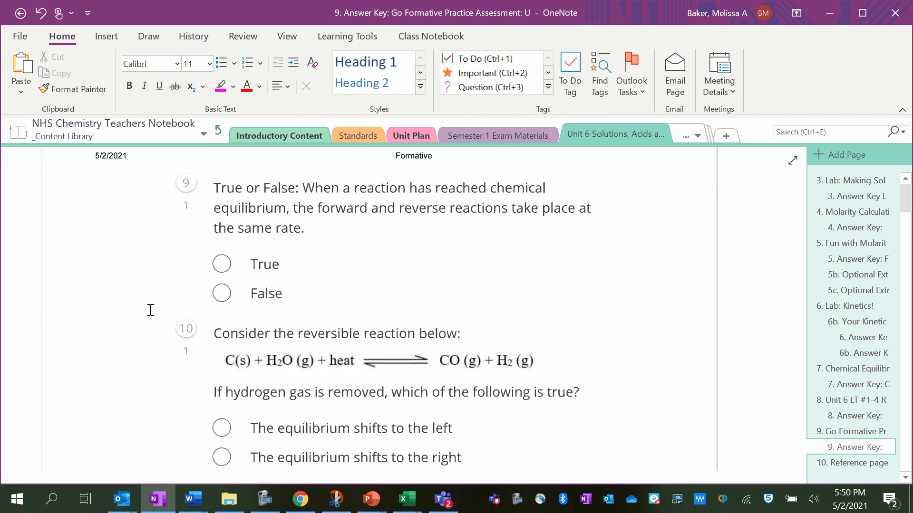
mouse_move(222, 259)
left_mouse_down()
mouse_move(221, 274)
mouse_move(252, 237)
left_mouse_up()
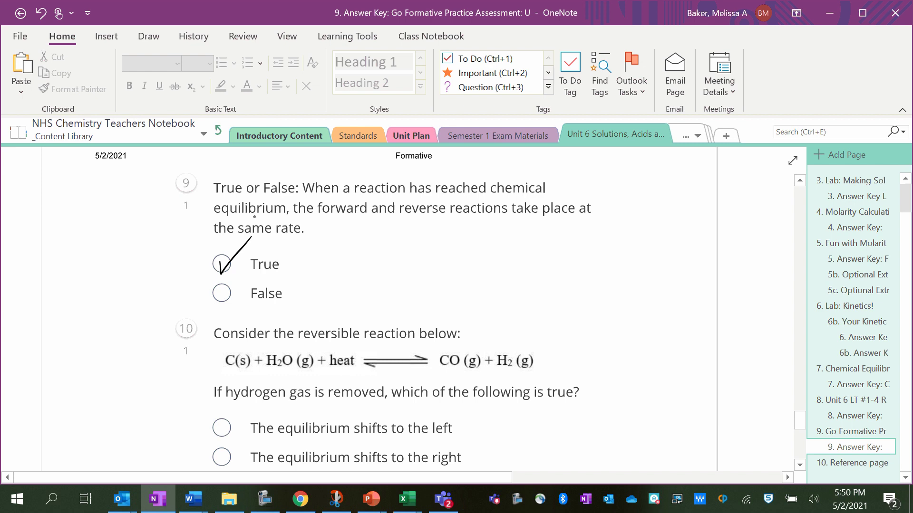
Draw an H2-removal arrow and circle 'The equilibrium shifts to the right' for question 10
scroll(413, 309, "down", 1)
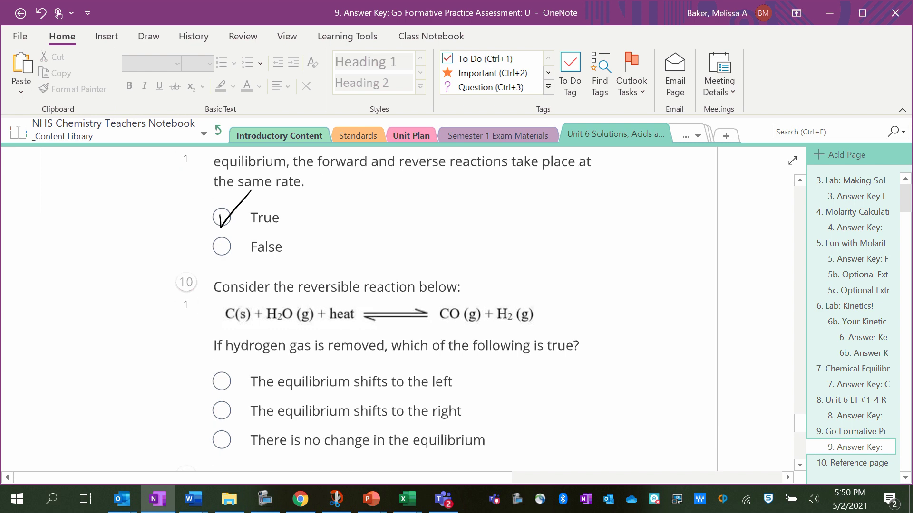
scroll(413, 309, "down", 2)
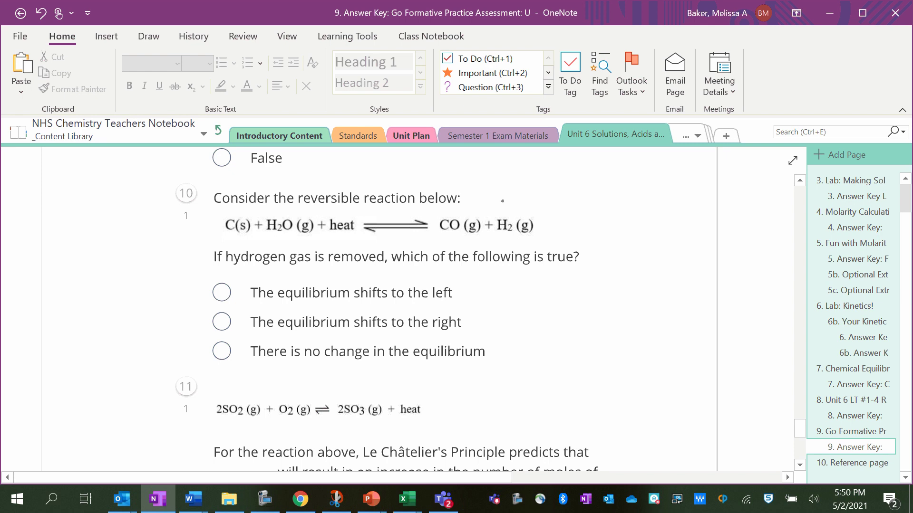
mouse_move(509, 232)
left_mouse_down()
mouse_move(523, 286)
mouse_move(528, 267)
left_mouse_up()
mouse_move(297, 308)
left_mouse_down()
mouse_move(193, 332)
mouse_move(439, 339)
mouse_move(309, 308)
left_mouse_up()
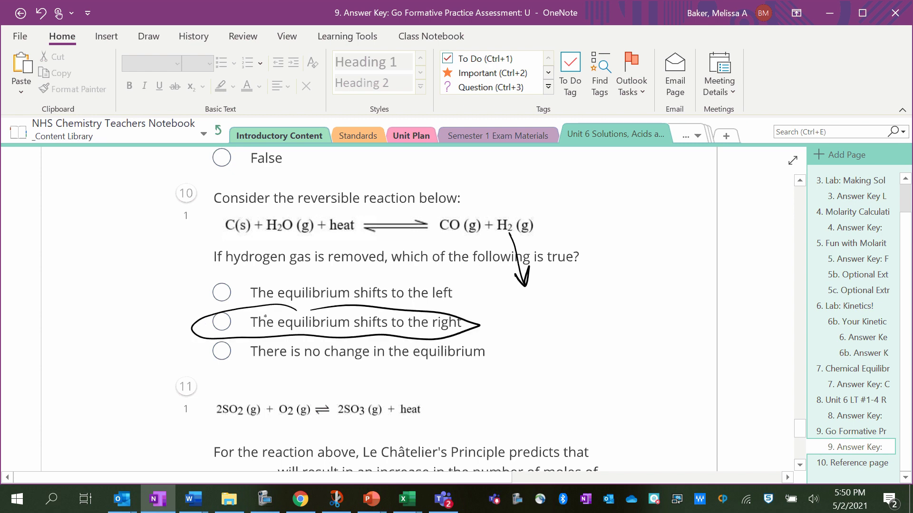
mouse_move(358, 209)
left_mouse_down()
mouse_move(456, 214)
mouse_move(437, 197)
left_mouse_up()
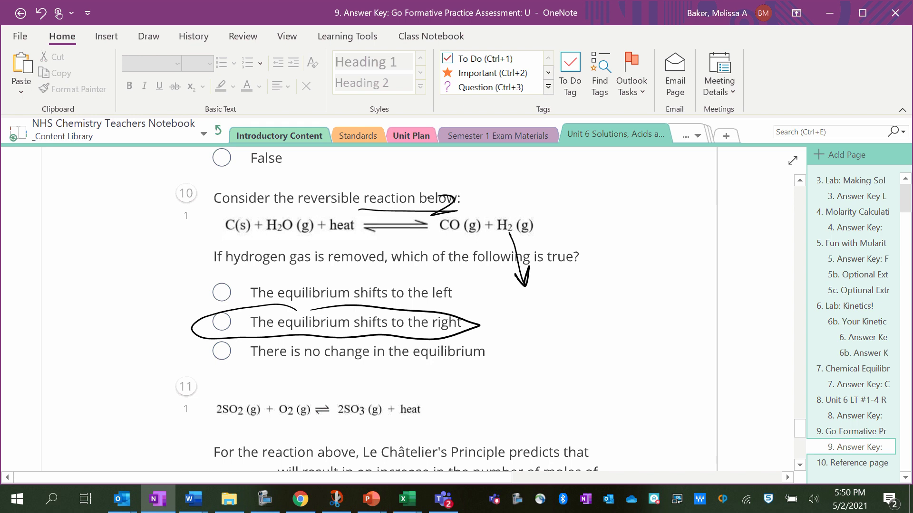
scroll(491, 310, "down", 1)
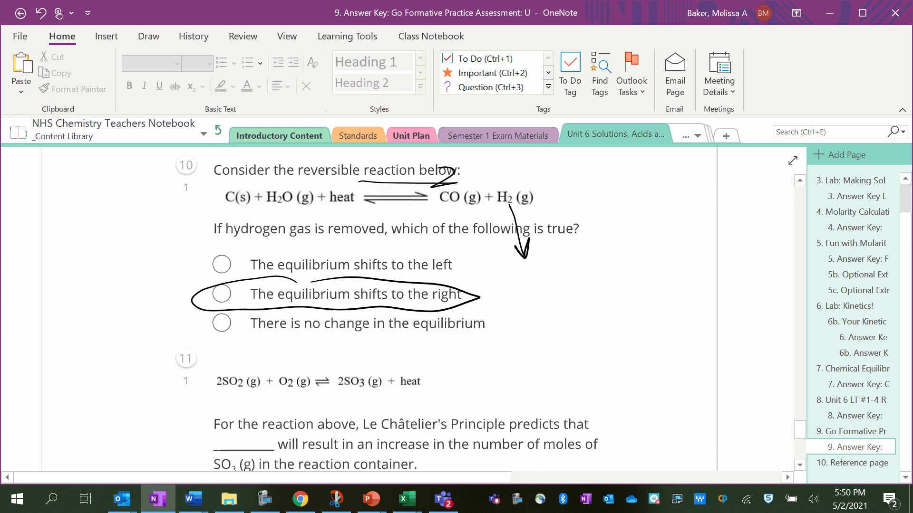
Tick the pressure answer, underline reactants 2SO2 and O2, and sketch shift arrows, erasing a stray one
scroll(491, 310, "down", 5)
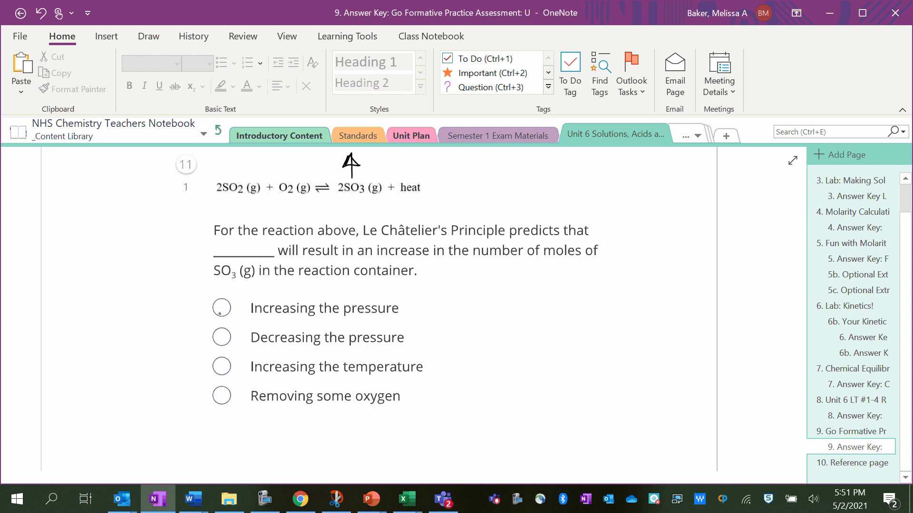
left_click_drag(214, 308, 236, 291)
mouse_move(210, 202)
left_mouse_down()
mouse_move(312, 204)
mouse_move(219, 205)
left_mouse_up()
mouse_move(368, 218)
left_mouse_down()
mouse_move(367, 202)
mouse_move(374, 204)
left_mouse_up()
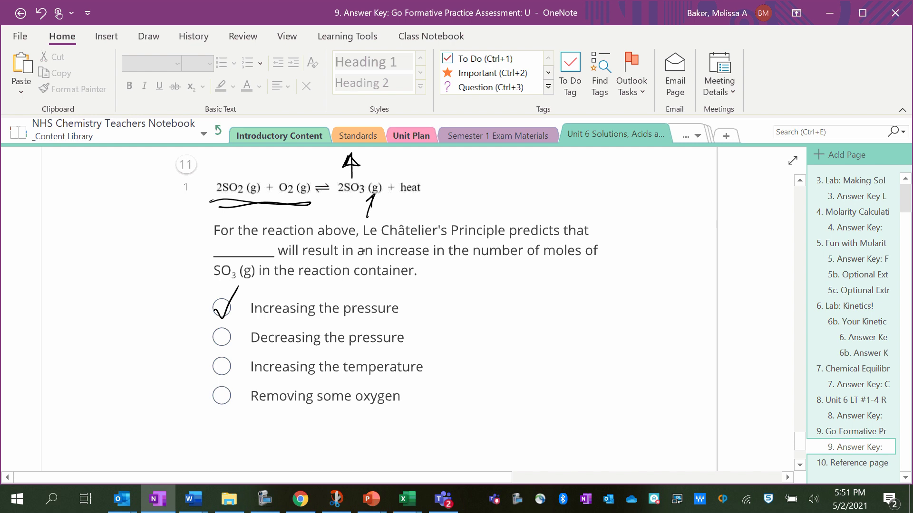
mouse_move(268, 168)
left_mouse_down()
mouse_move(320, 166)
mouse_move(306, 169)
left_mouse_up()
left_click_drag(336, 209, 289, 226)
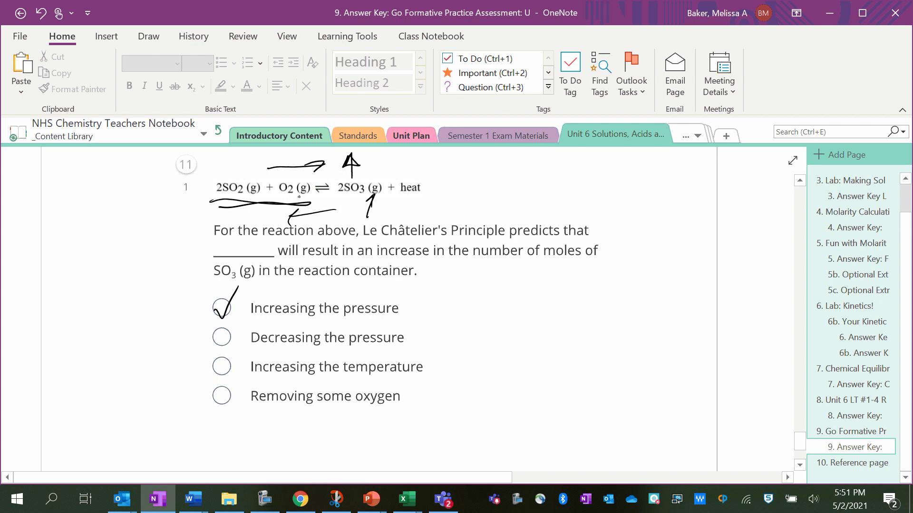
left_click(328, 213)
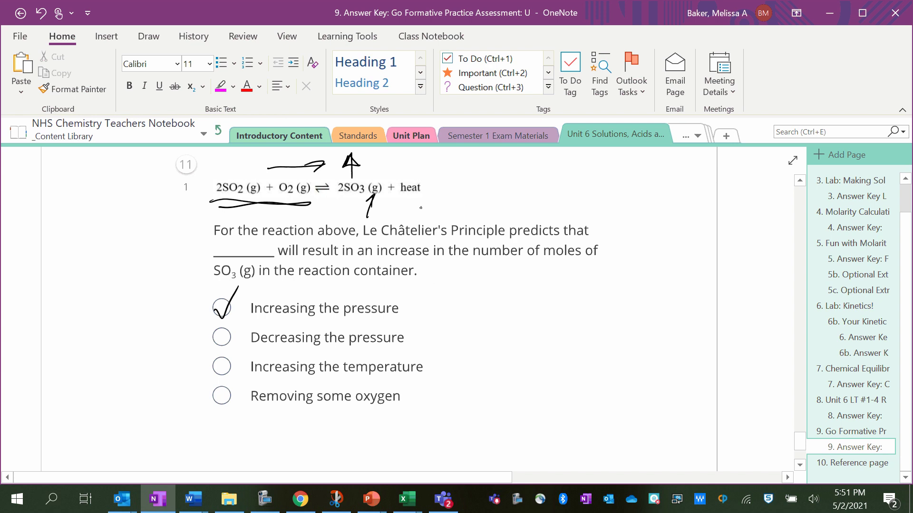
Add arrows under heat, under O2 and from under 2SO3 on the equation
left_click_drag(416, 219, 416, 190)
mouse_move(406, 205)
left_mouse_down()
mouse_move(413, 189)
mouse_move(427, 201)
mouse_move(415, 193)
mouse_move(381, 211)
left_mouse_up()
mouse_move(386, 204)
left_mouse_down()
mouse_move(374, 214)
mouse_move(352, 203)
left_mouse_up()
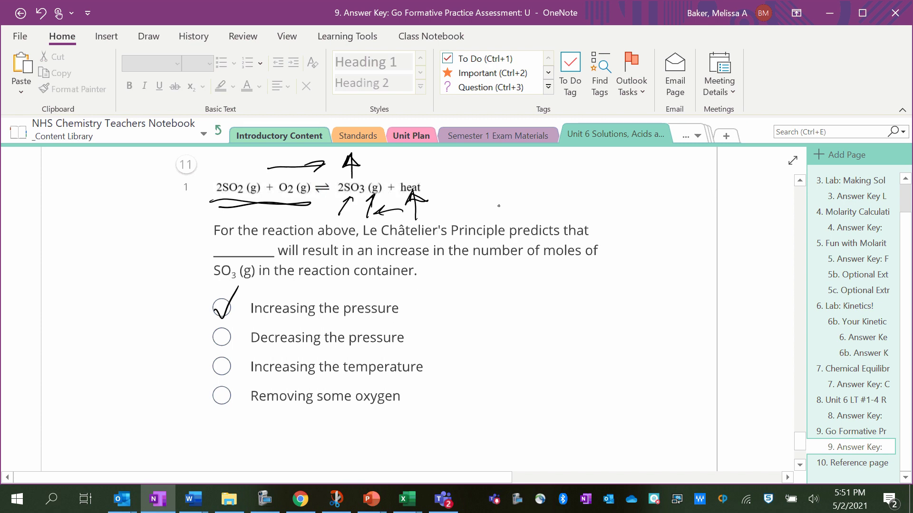
mouse_move(285, 192)
left_mouse_down()
mouse_move(284, 221)
mouse_move(288, 211)
left_mouse_up()
left_click_drag(346, 204, 306, 215)
left_click_drag(315, 210, 312, 217)
Circle 'Increasing the pressure' and draw an arrow pointing at SO3 in the question
mouse_move(367, 282)
left_mouse_down()
mouse_move(293, 272)
mouse_move(276, 328)
mouse_move(324, 288)
left_mouse_up()
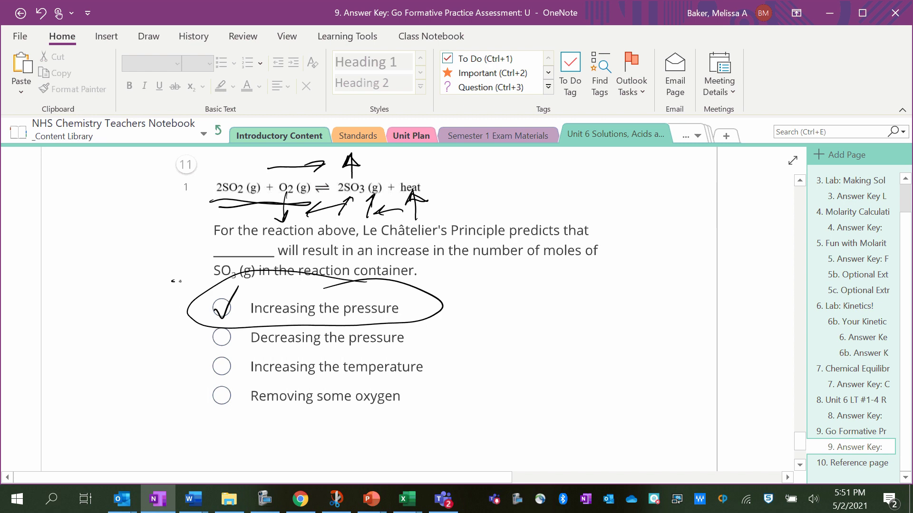
left_click_drag(180, 281, 211, 272)
scroll(301, 340, "down", 3)
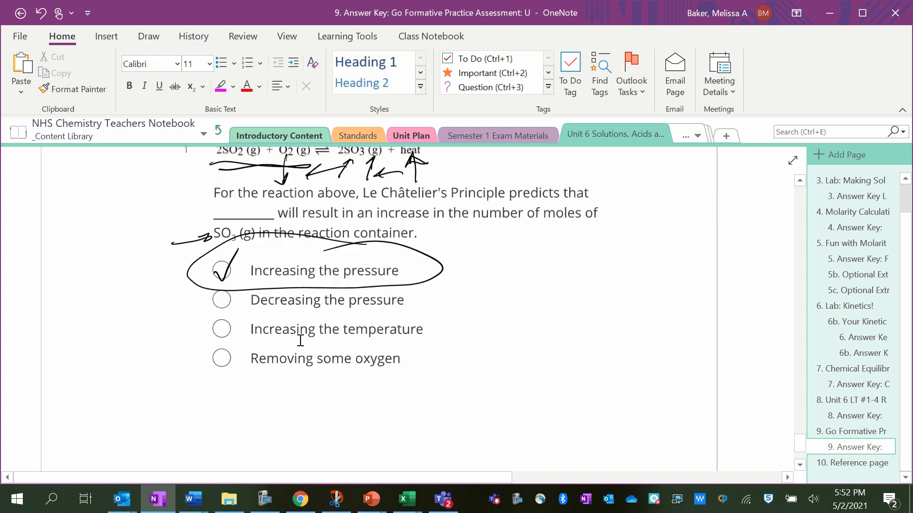
left_click(265, 498)
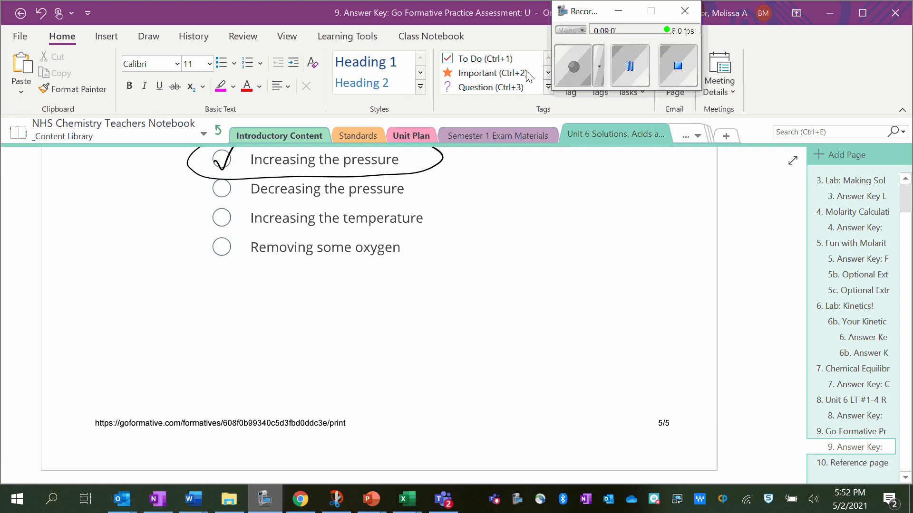